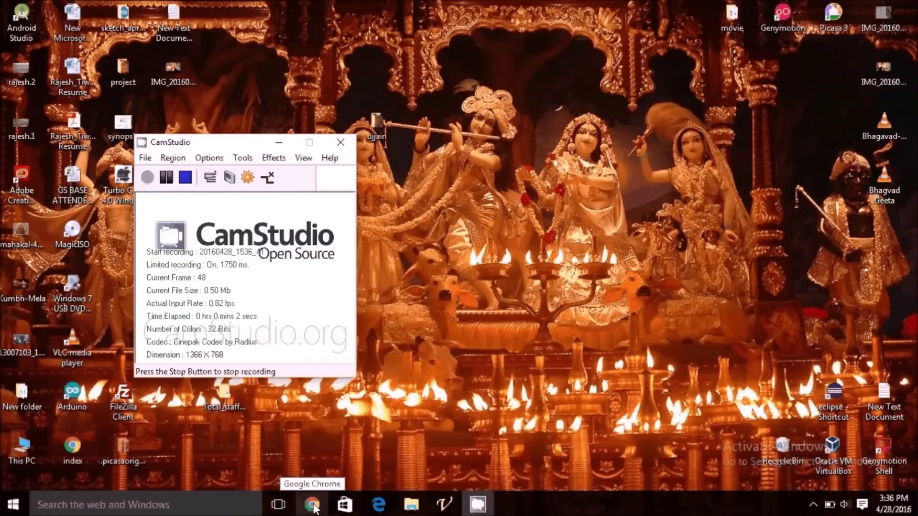
Launch Google Chrome from the taskbar while CamStudio records the screen.
click(312, 505)
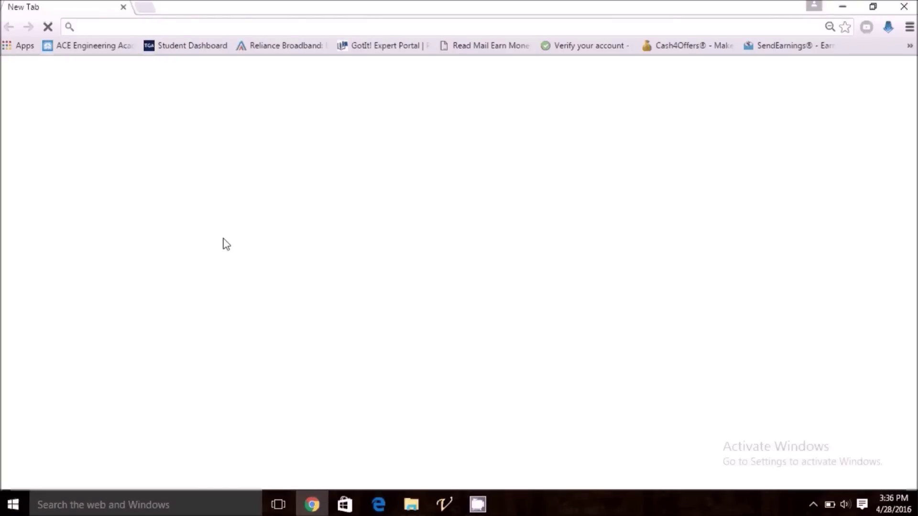
text(www)
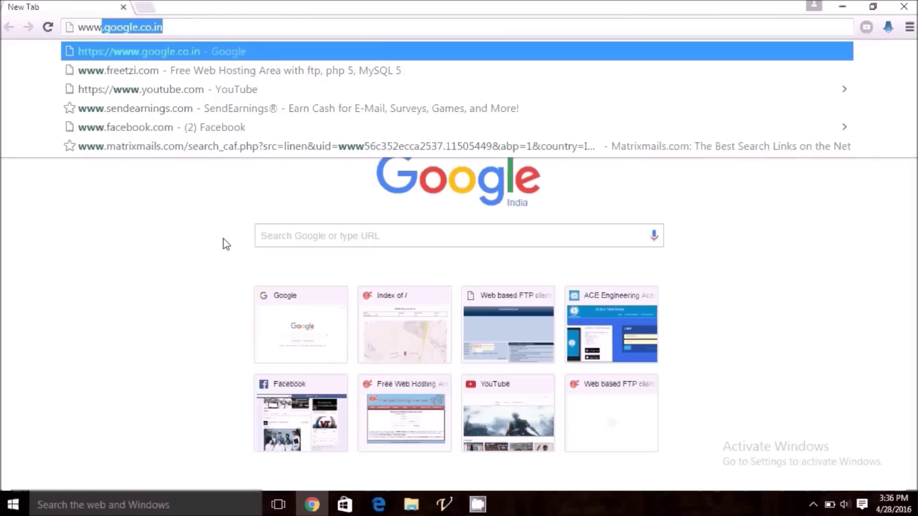
key(Right)
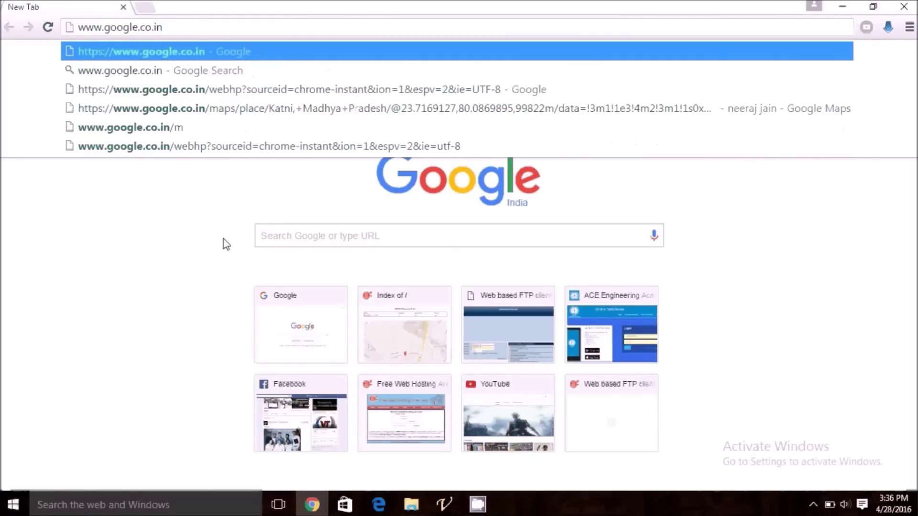
key(BackSpace)
key(BackSpace)
key(BackSpace)
key(BackSpace)
key(BackSpace)
key(BackSpace)
key(BackSpace)
key(BackSpace)
key(BackSpace)
key(BackSpace)
key(BackSpace)
key(BackSpace)
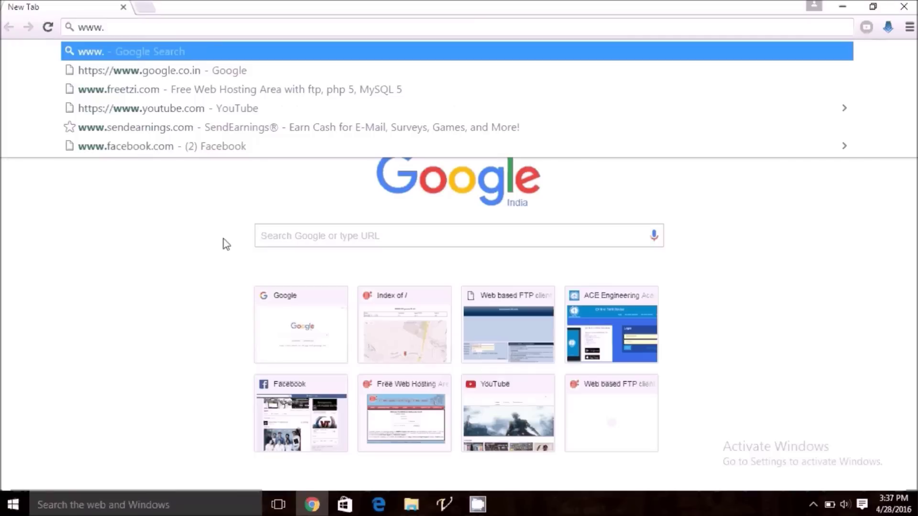
text(fr)
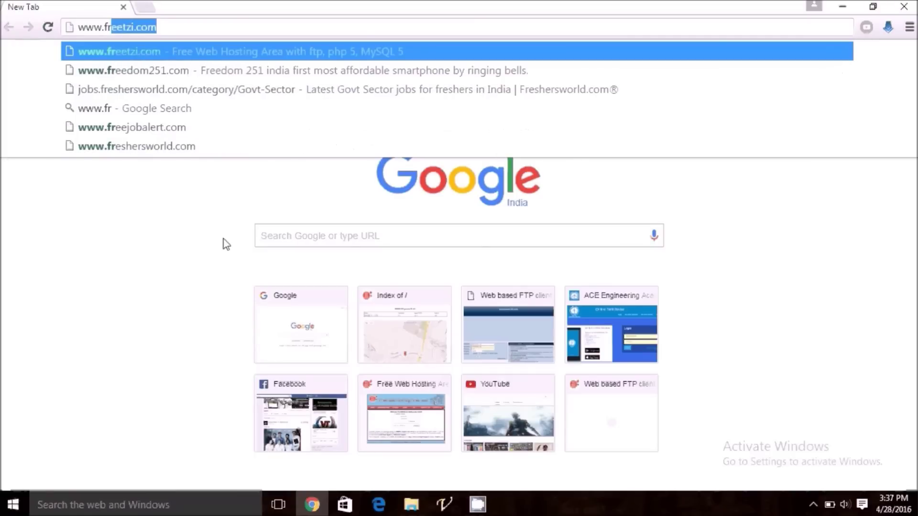
text(eet)
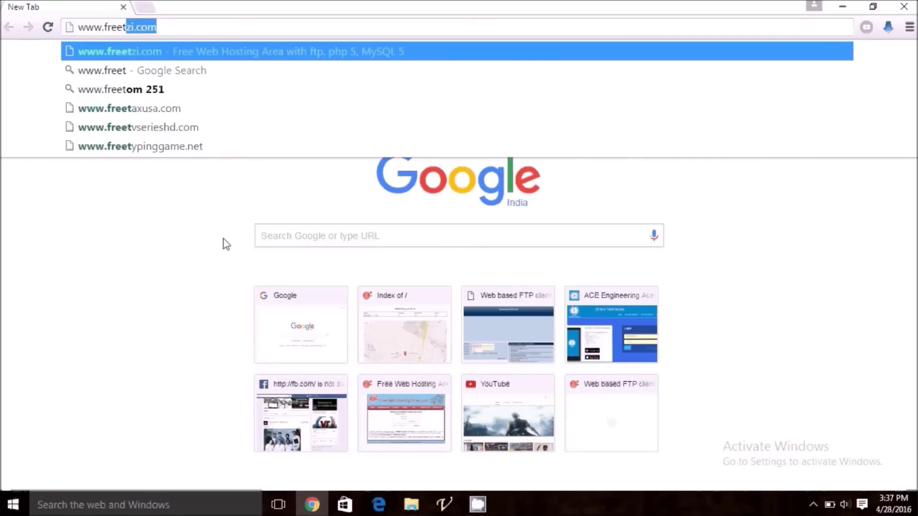
text(zi)
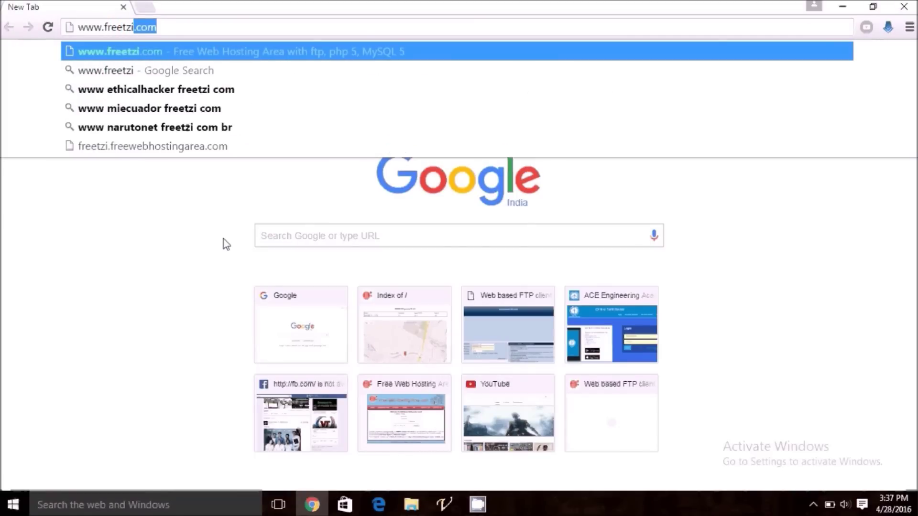
text(.com)
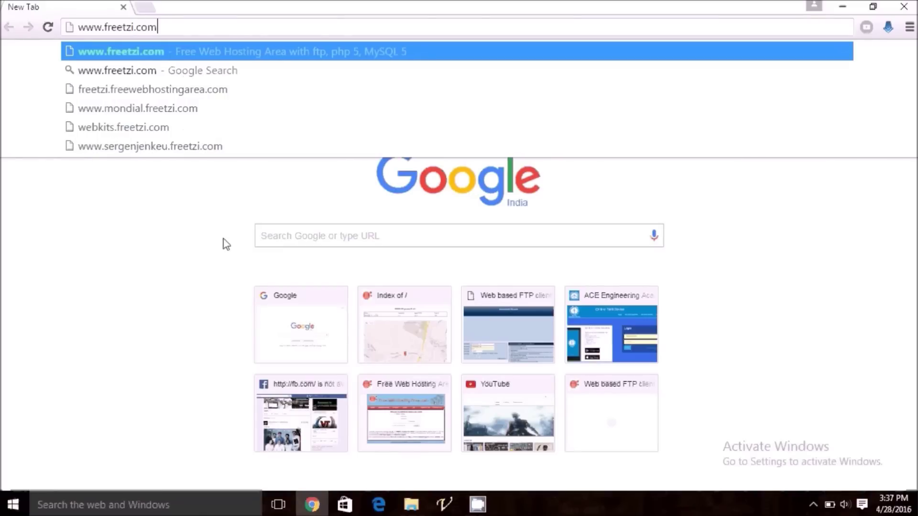
key(Return)
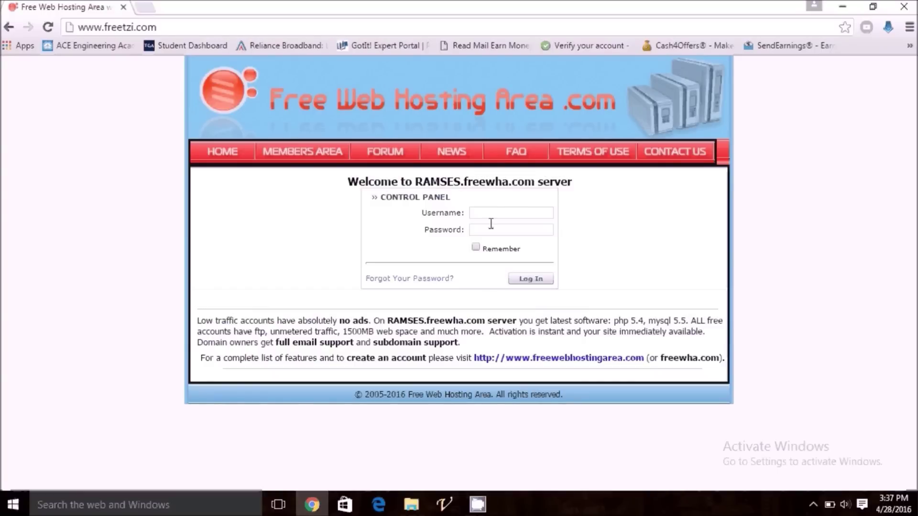
On freewebhostingarea.com, request the free subdomain 'raj' under freetzi.com.
click(229, 155)
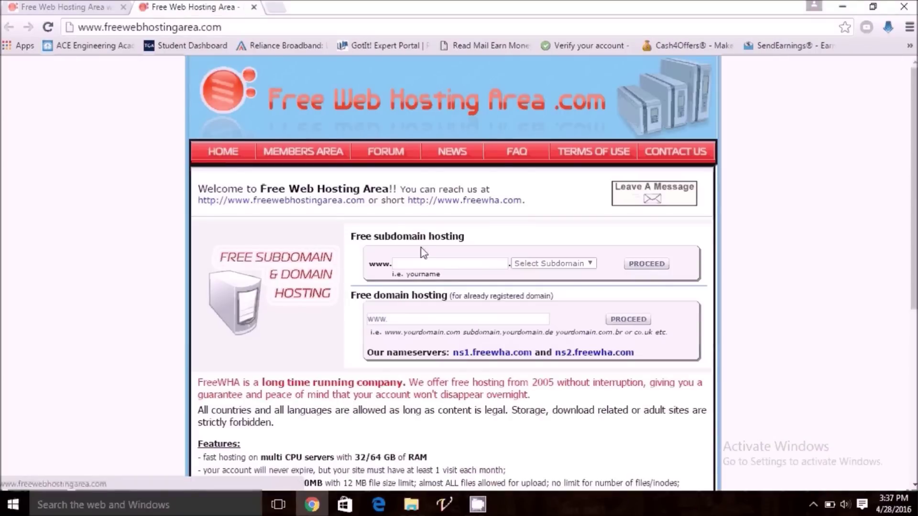
click(426, 261)
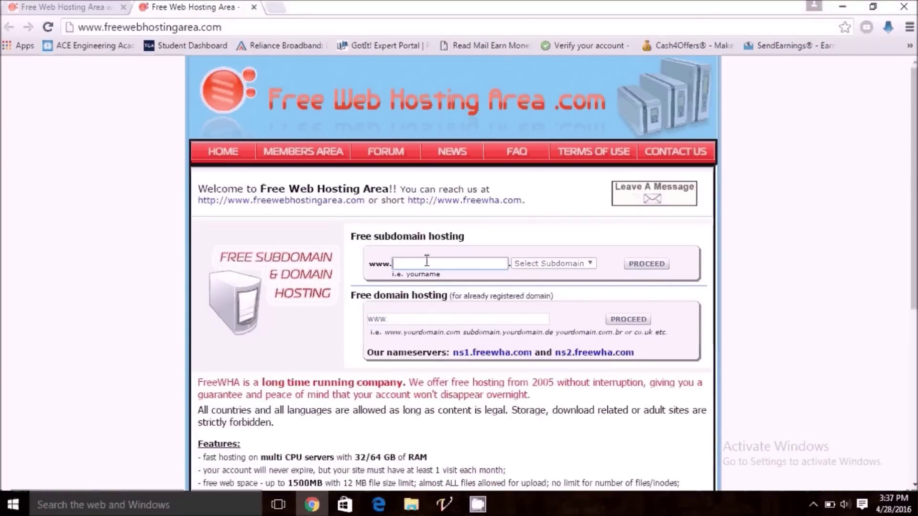
click(427, 260)
text(raj)
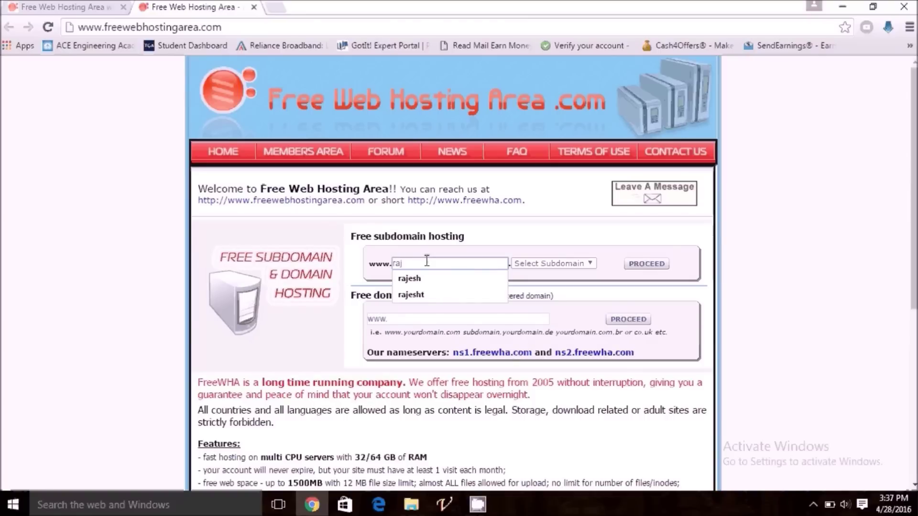
click(568, 266)
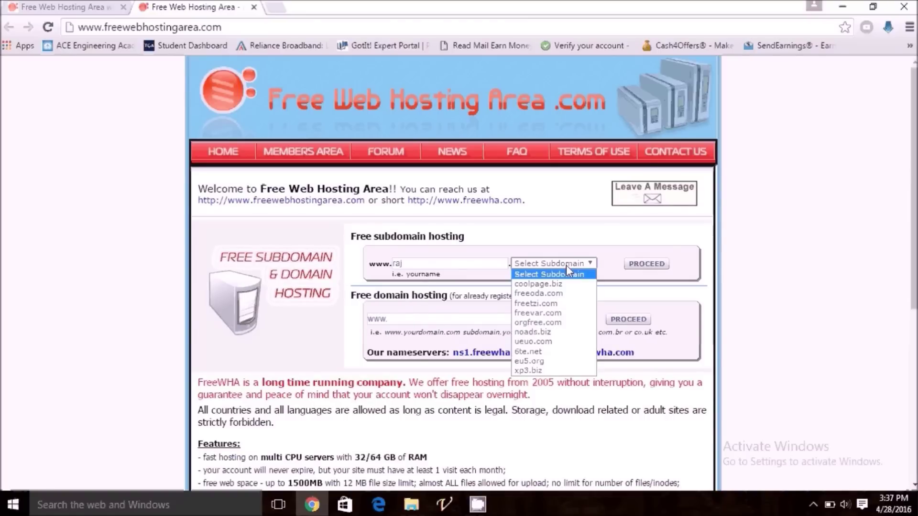
click(530, 304)
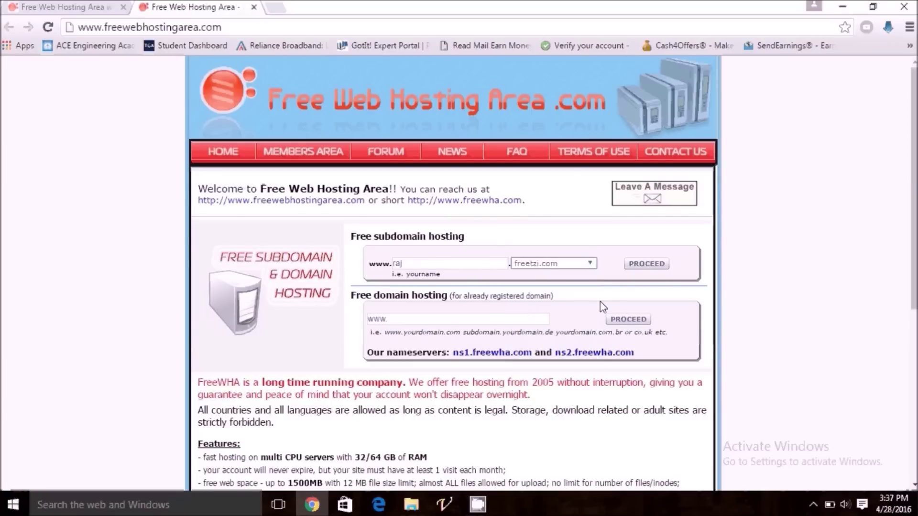
click(644, 268)
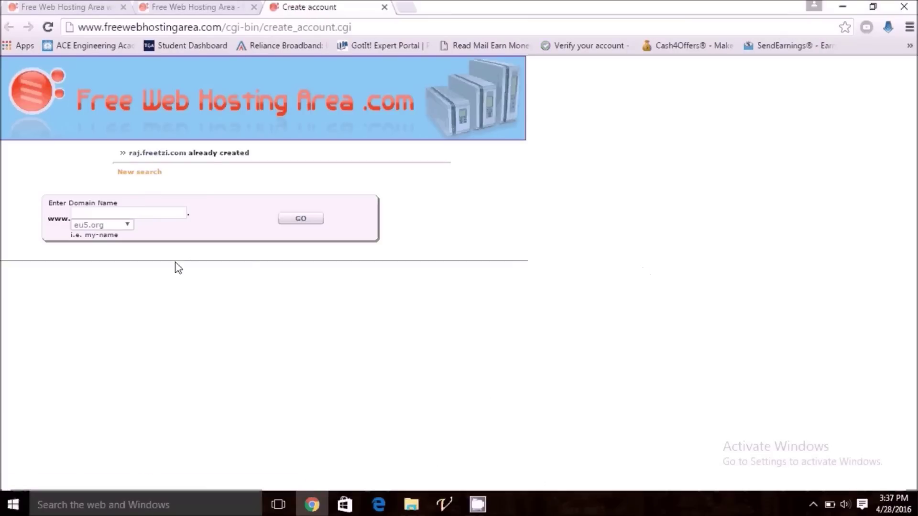
Check the availability of the domain mit.eu5.org with the eu5.org ending.
click(117, 212)
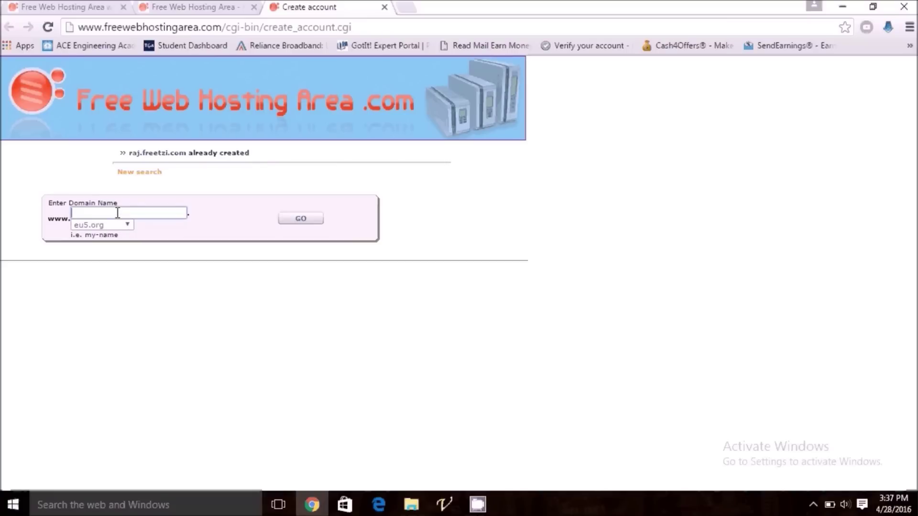
text(r)
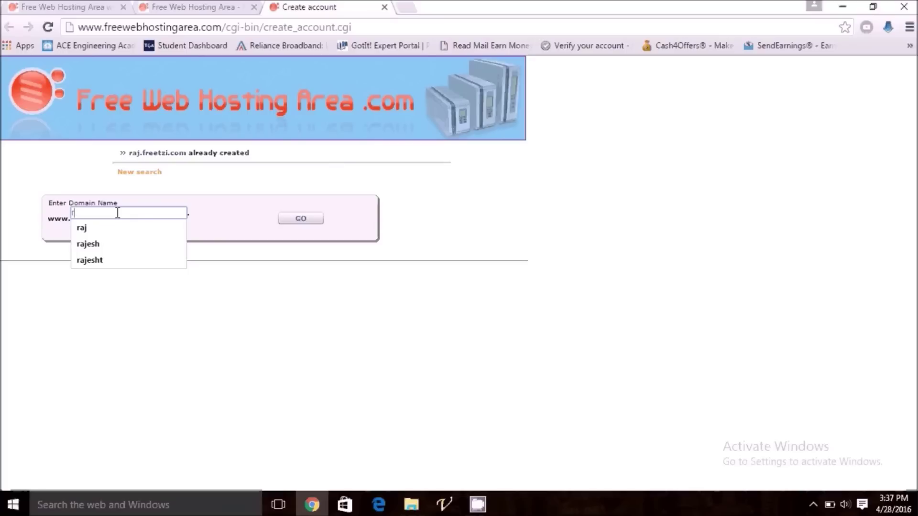
key(BackSpace)
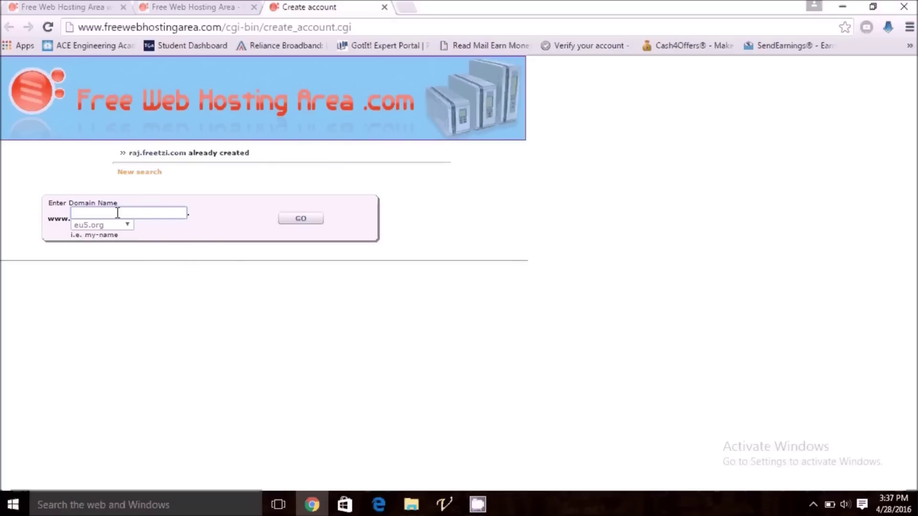
text(mit)
click(128, 226)
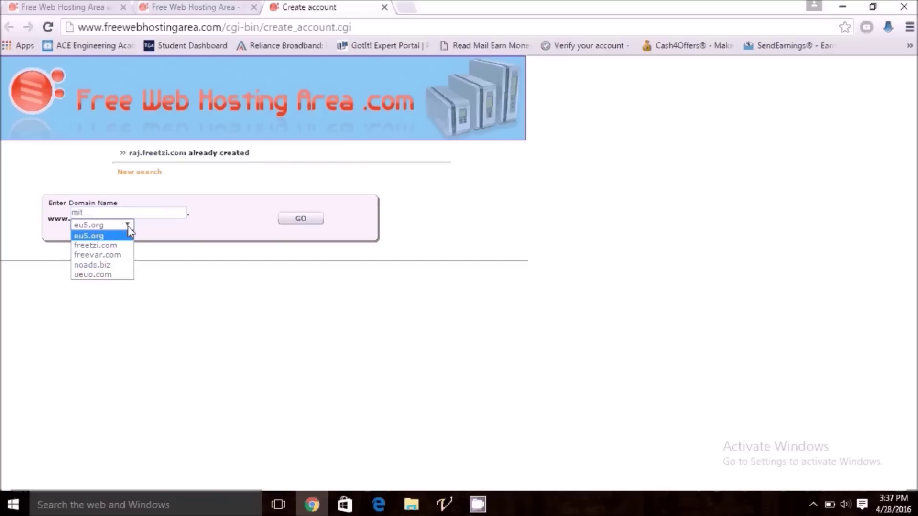
click(102, 236)
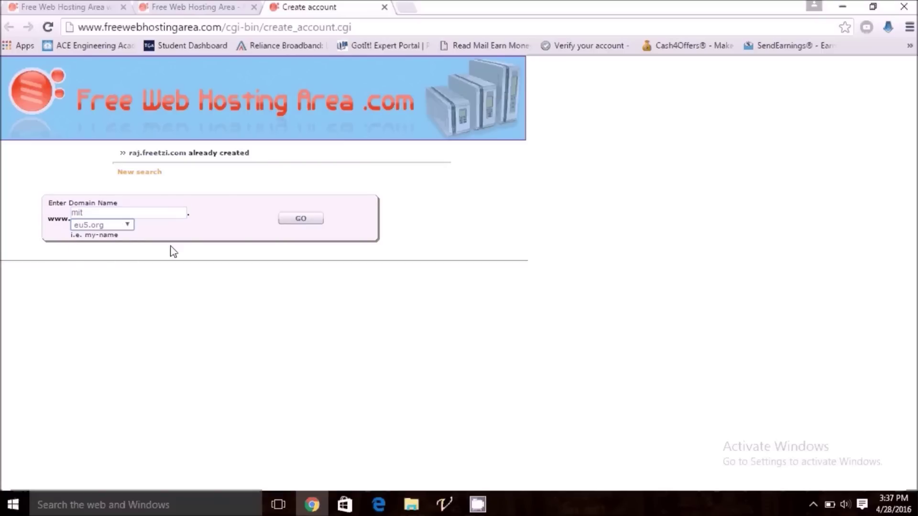
click(311, 220)
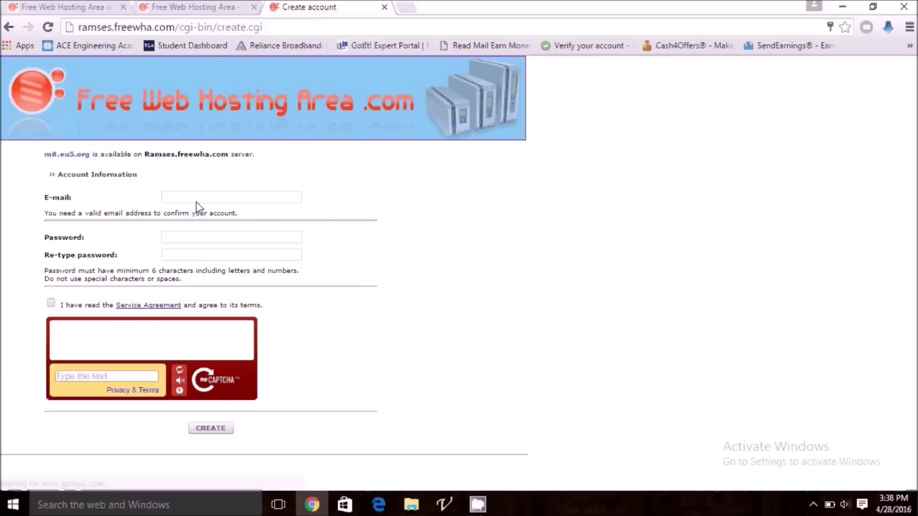
Fill in the sign-up e-mail address and the account password fields.
click(196, 202)
text(r)
click(196, 212)
click(184, 253)
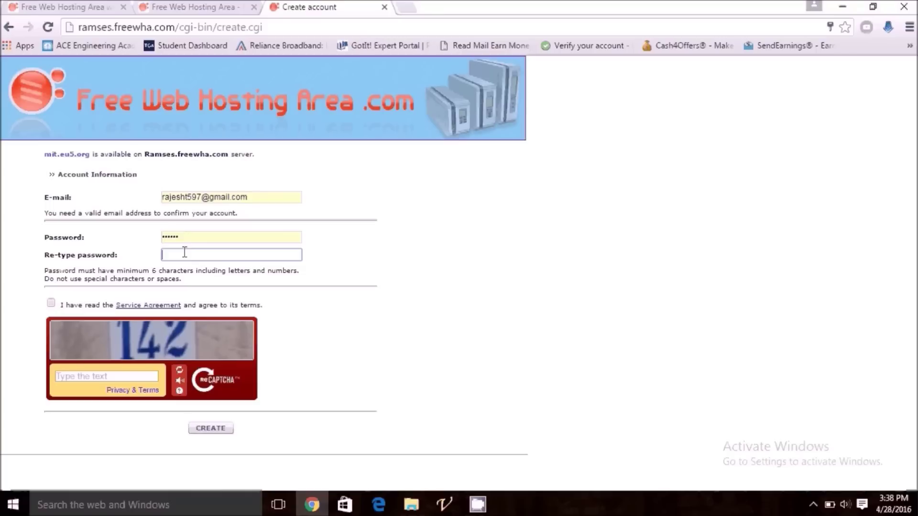
Accept the Service Agreement, answer the captcha with 142, and create the account.
click(50, 304)
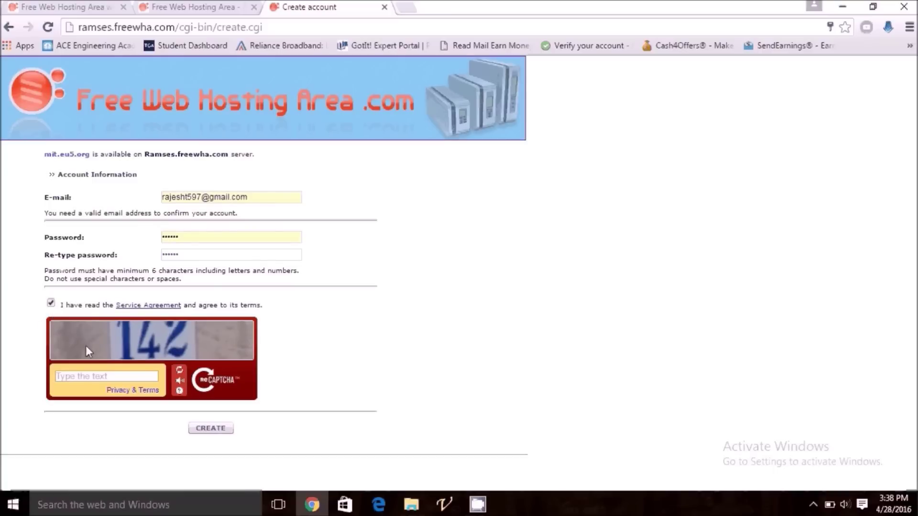
click(86, 377)
text(142)
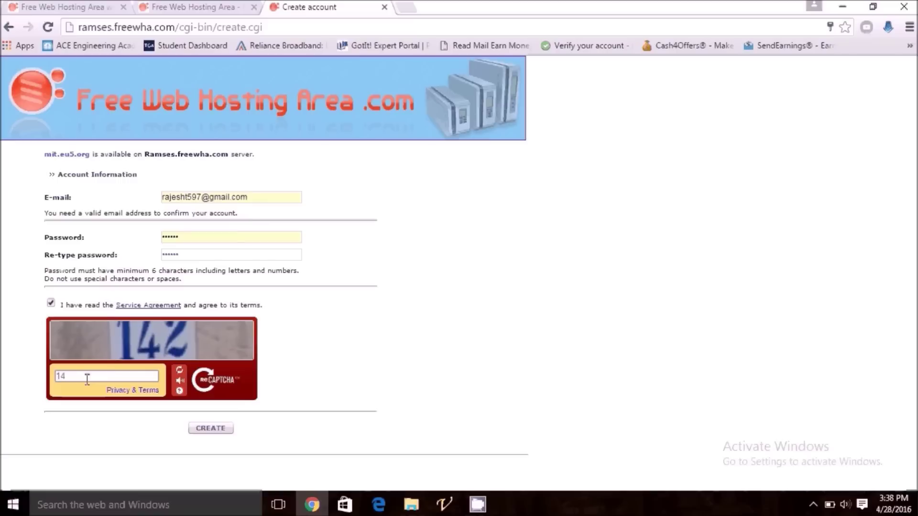
click(213, 430)
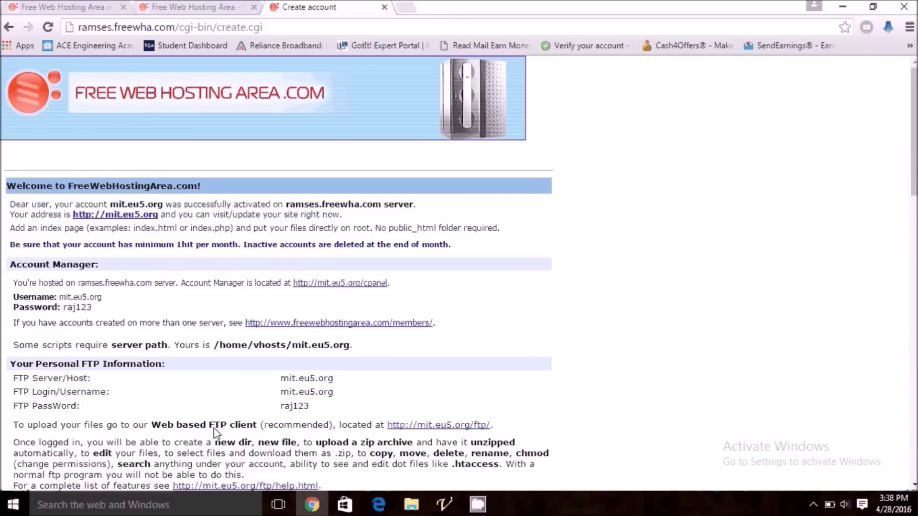
Review the activation details and open a new Chrome tab.
scroll(215, 433, down, 3)
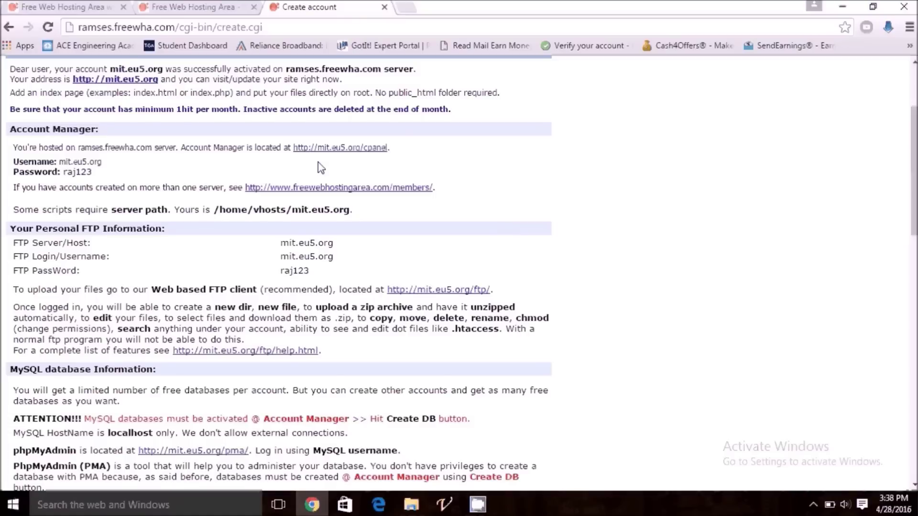
click(404, 7)
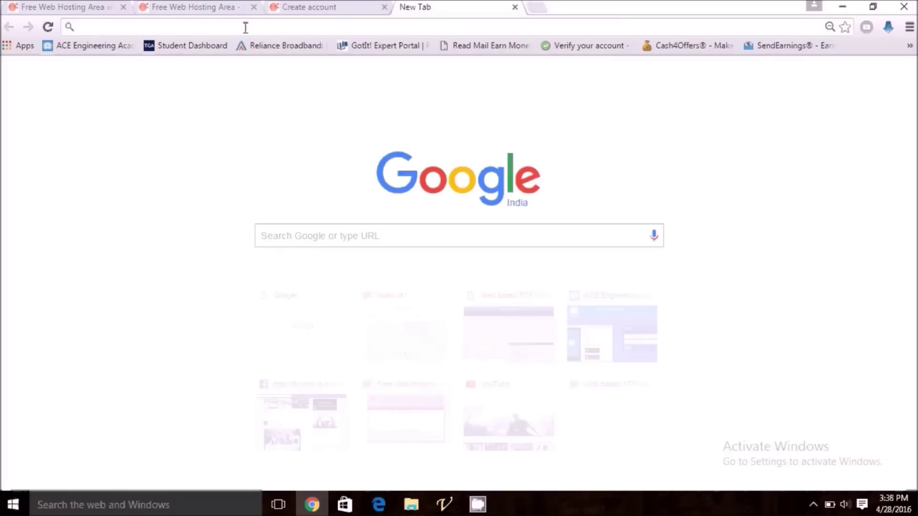
text(ww)
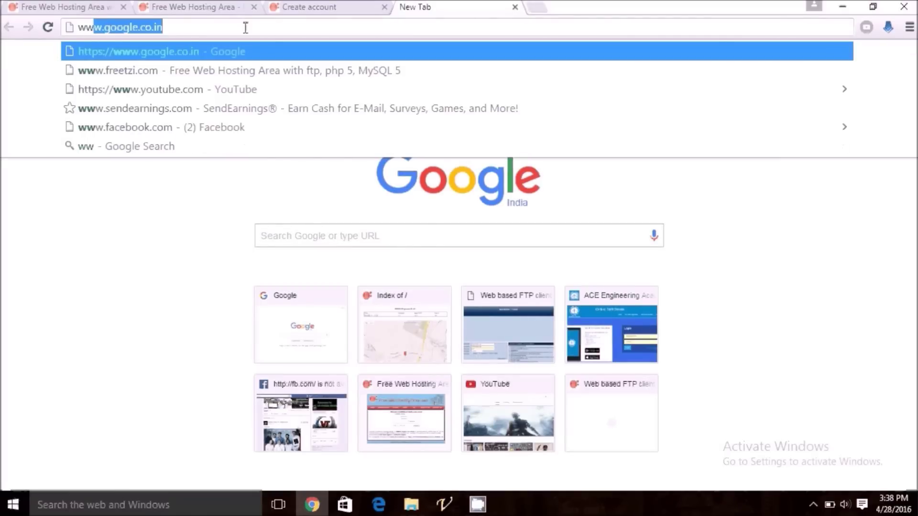
text(w.google.)
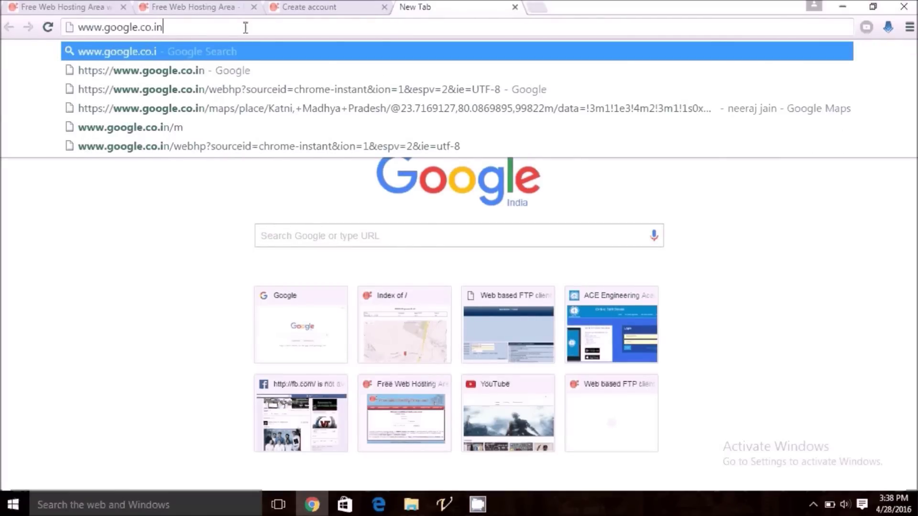
key(BackSpace)
key(BackSpace)
key(BackSpace)
key(BackSpace)
key(BackSpace)
key(BackSpace)
key(BackSpace)
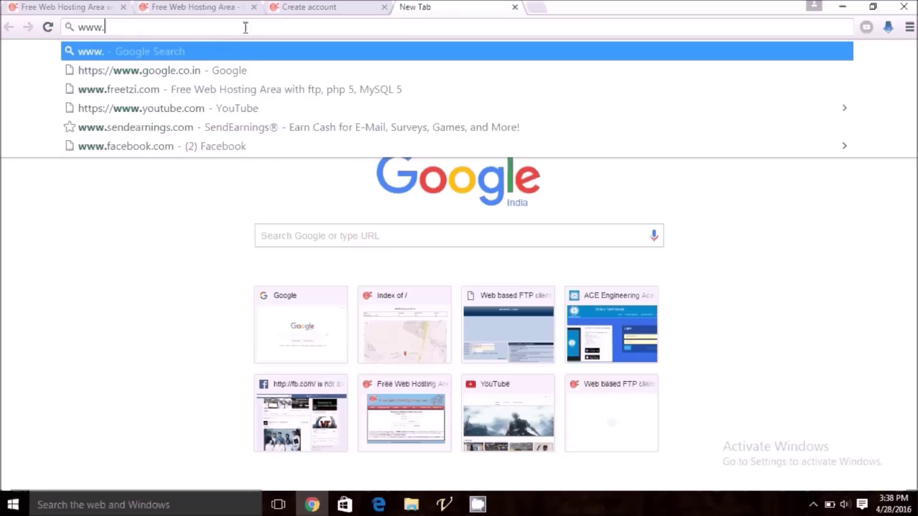
text(free)
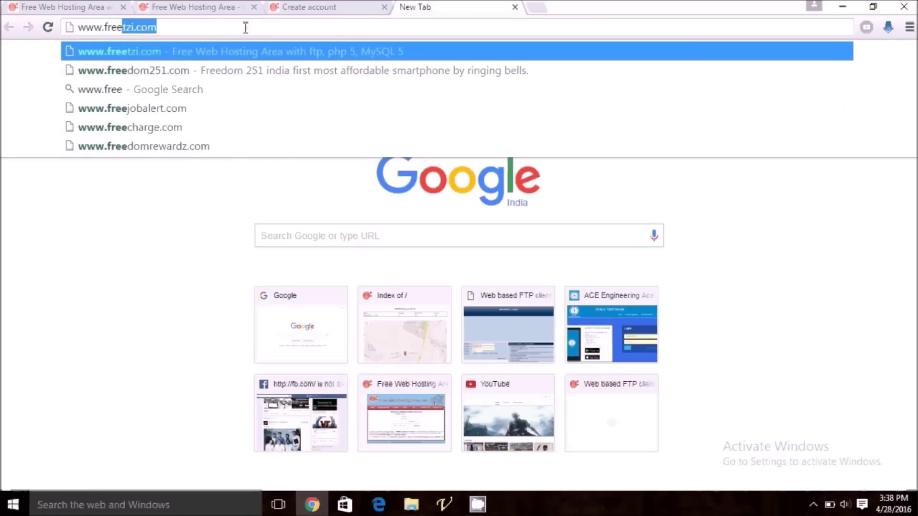
text(tzi.com)
key(Return)
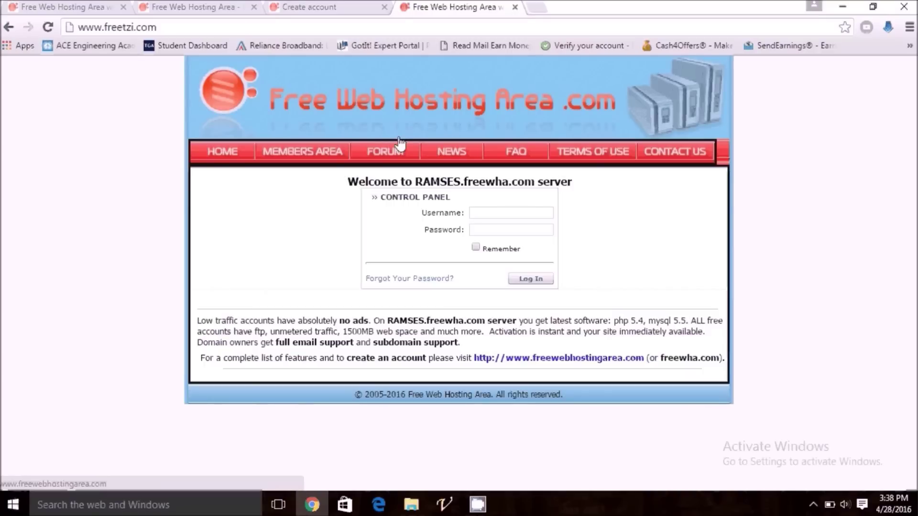
Enter the mit.eu5.org username, checking the credentials on the activation tab.
click(496, 210)
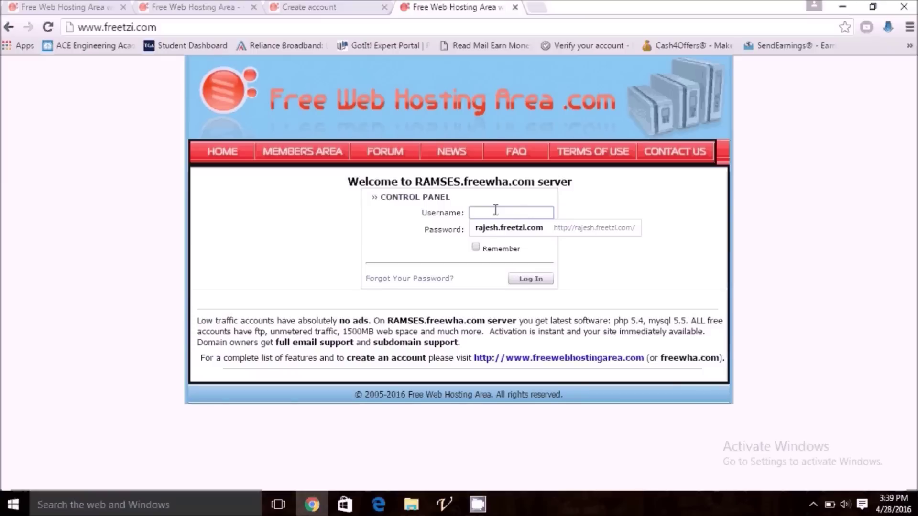
text(mit)
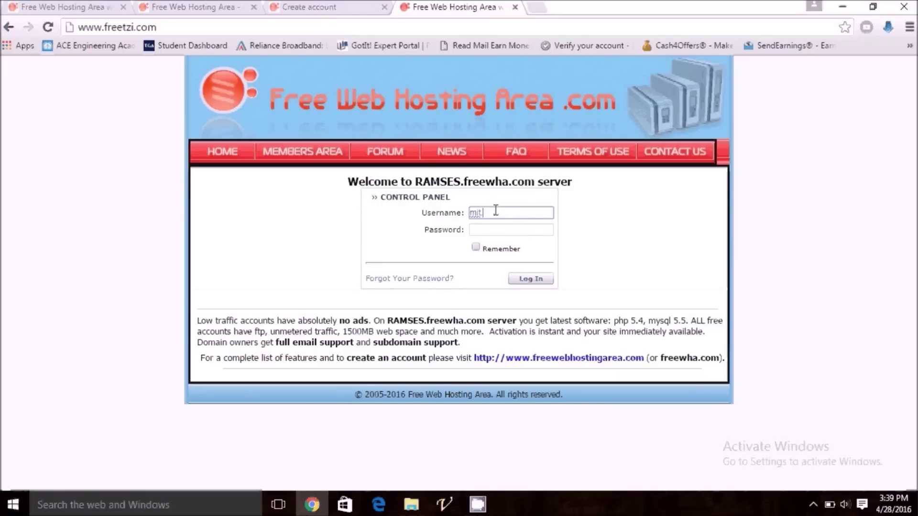
text(edu5. org)
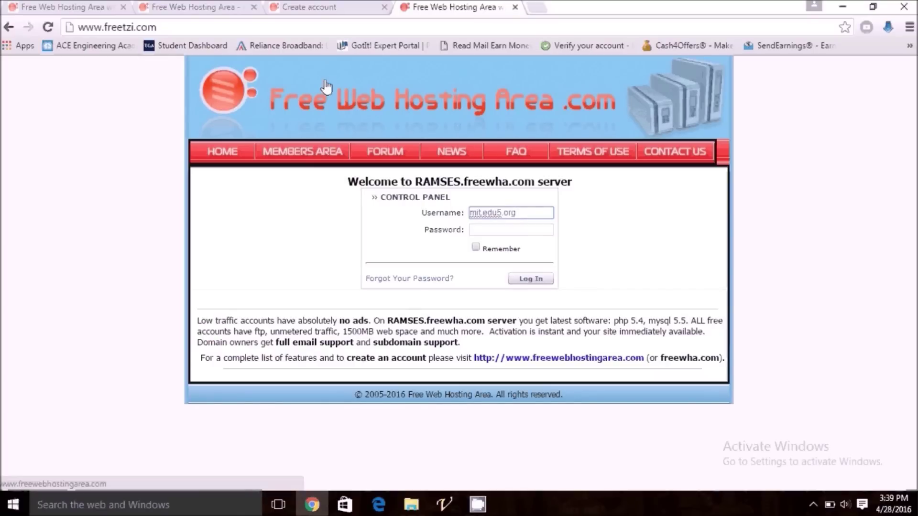
click(320, 10)
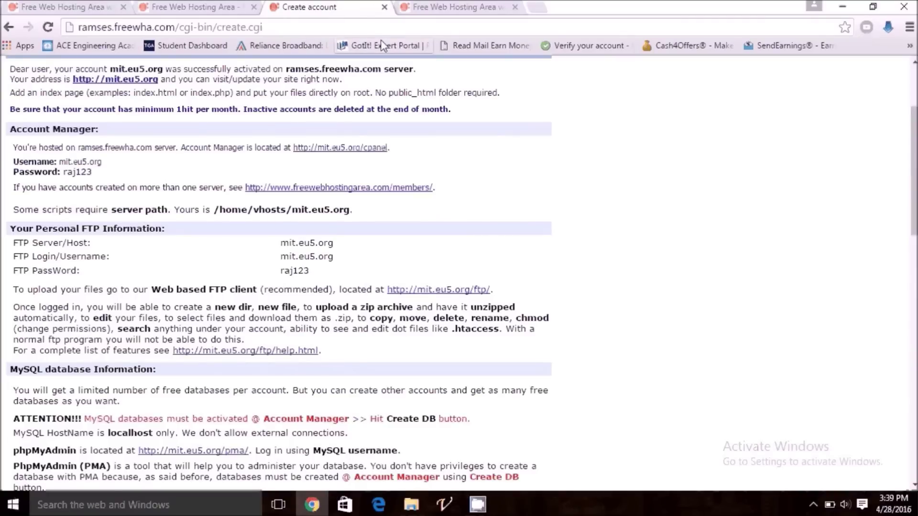
click(472, 9)
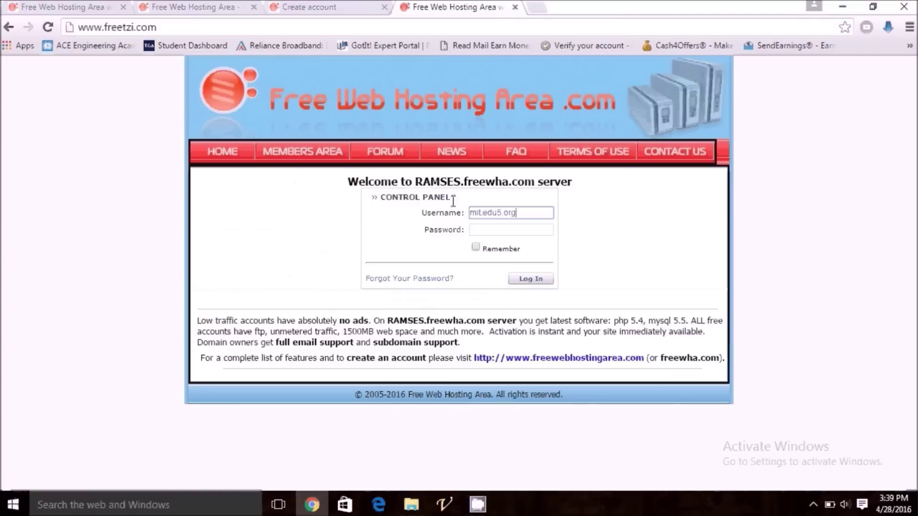
Correct the username, enter the account password, and log in to the Account Manager.
click(492, 213)
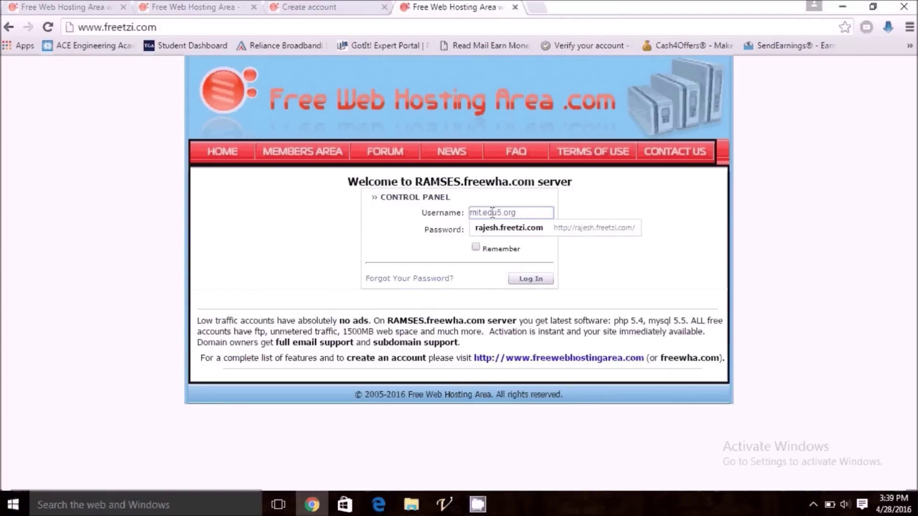
key(Escape)
click(488, 228)
text(••)
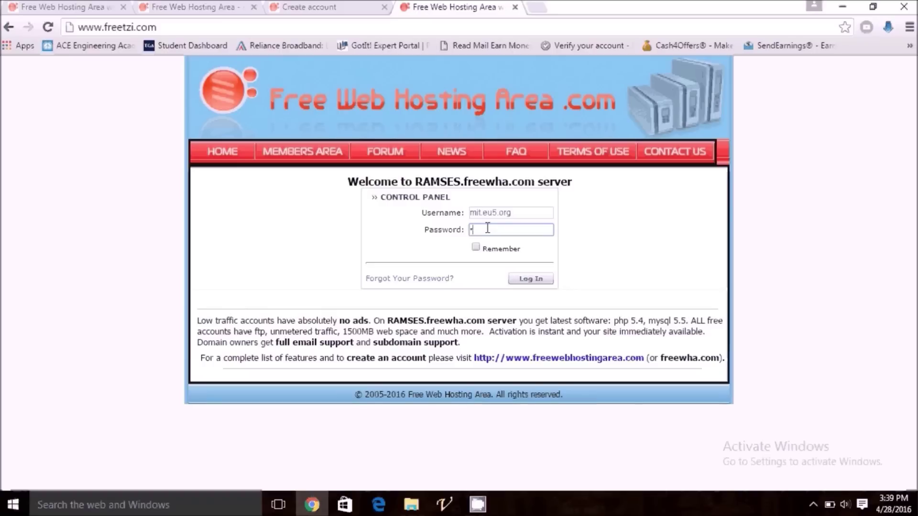
text(••••)
click(476, 248)
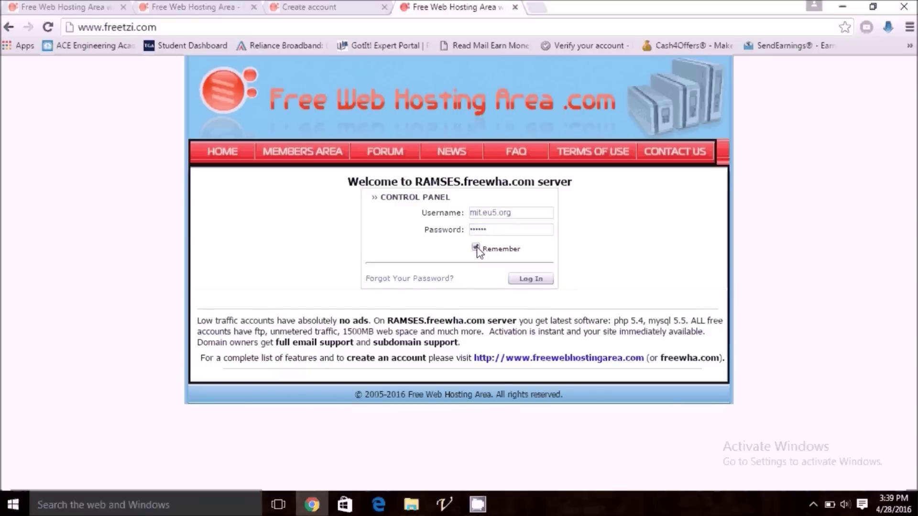
click(476, 247)
click(530, 279)
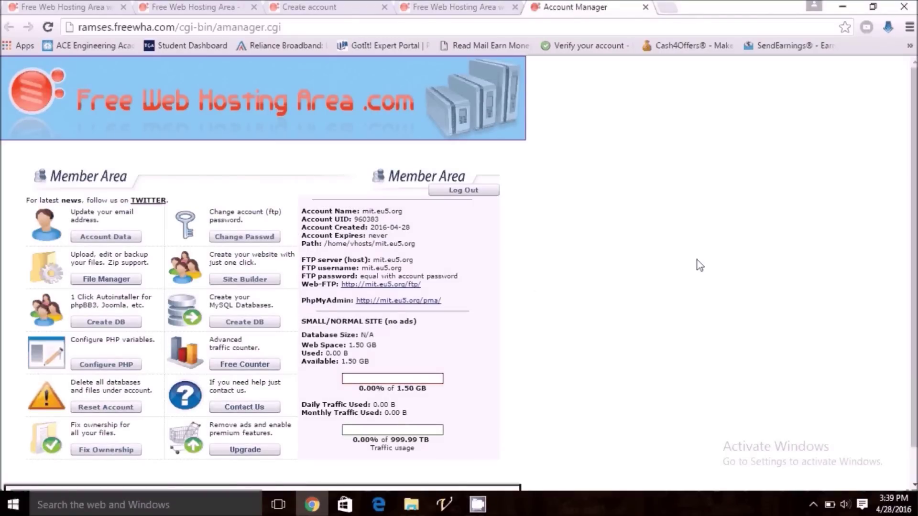
In the web file manager, enter mit.eu5.org as the FTP server address.
scroll(2, 194, down, 1)
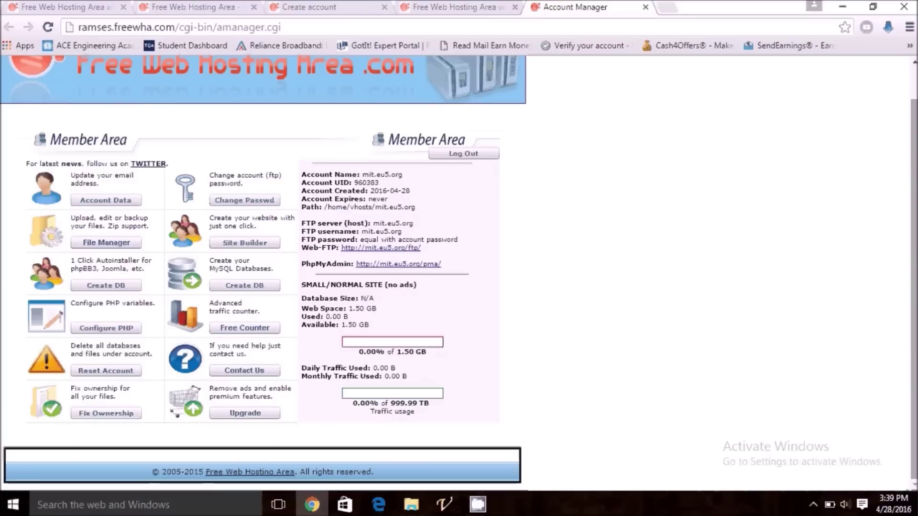
click(105, 243)
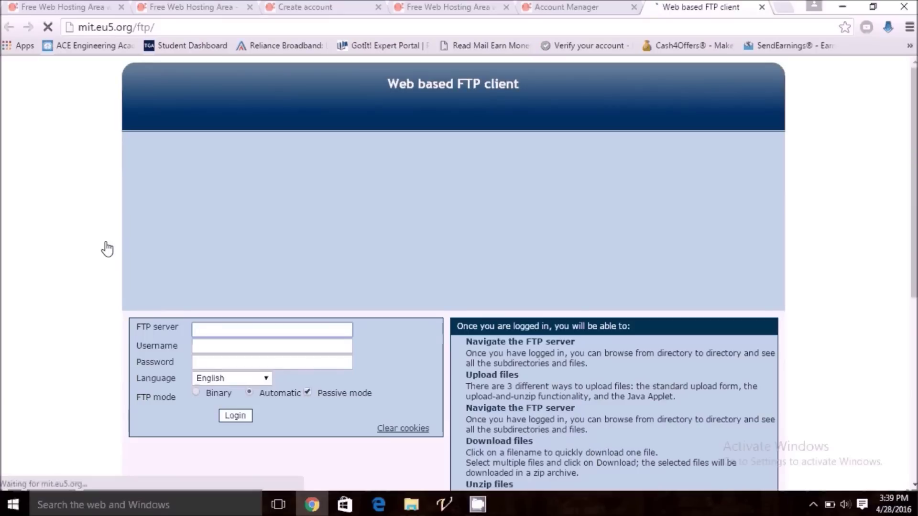
click(208, 330)
text(r)
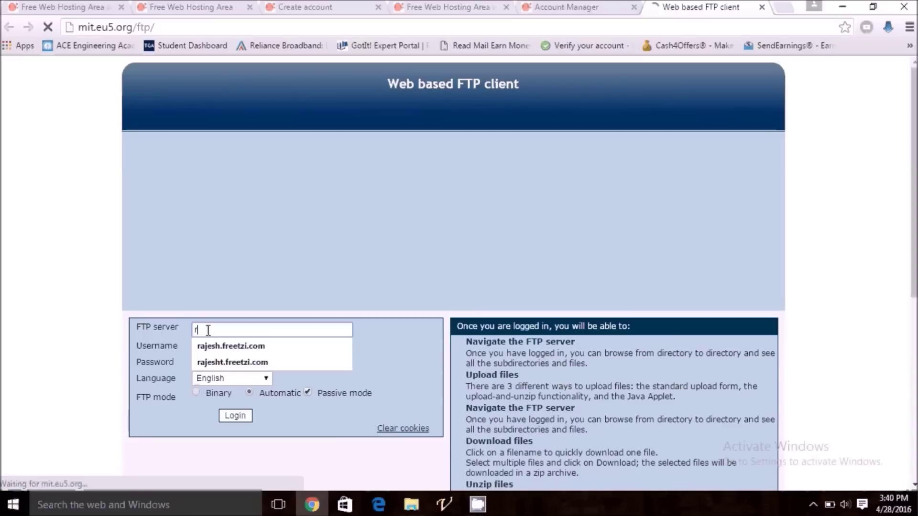
text(mi)
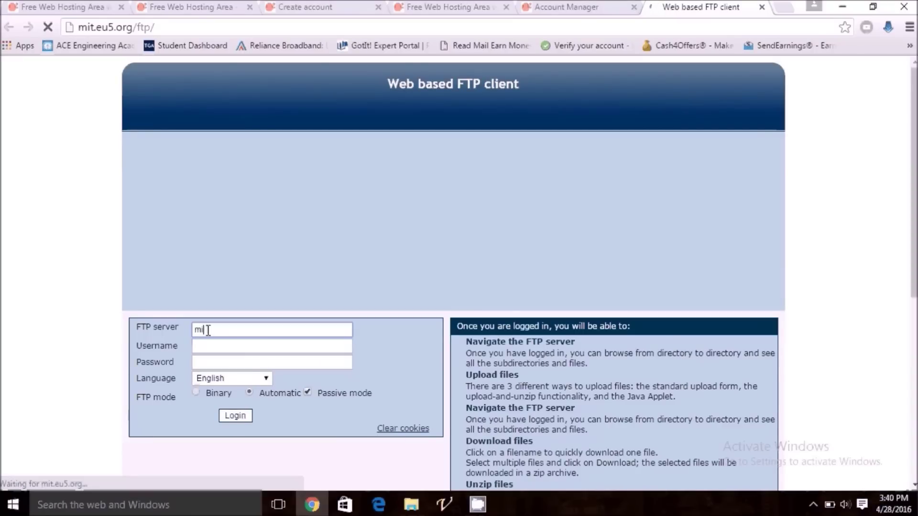
text(t)
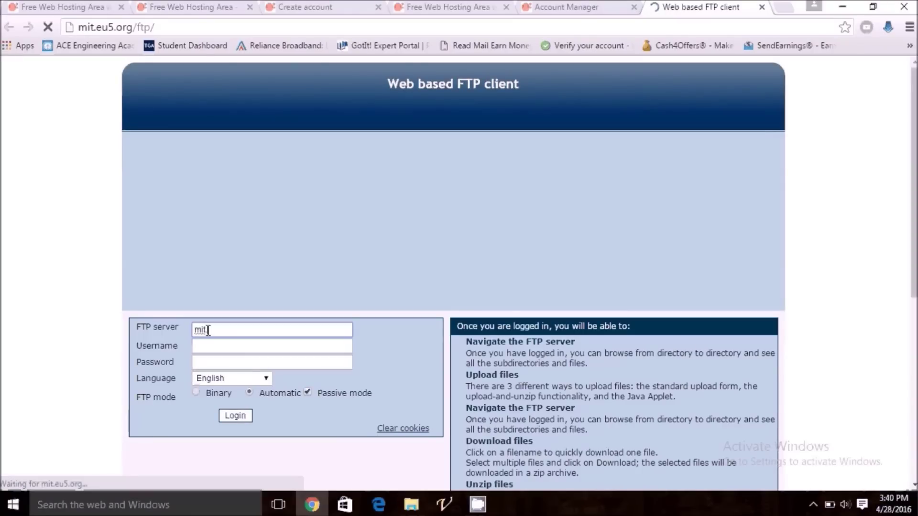
text(.eu5..org)
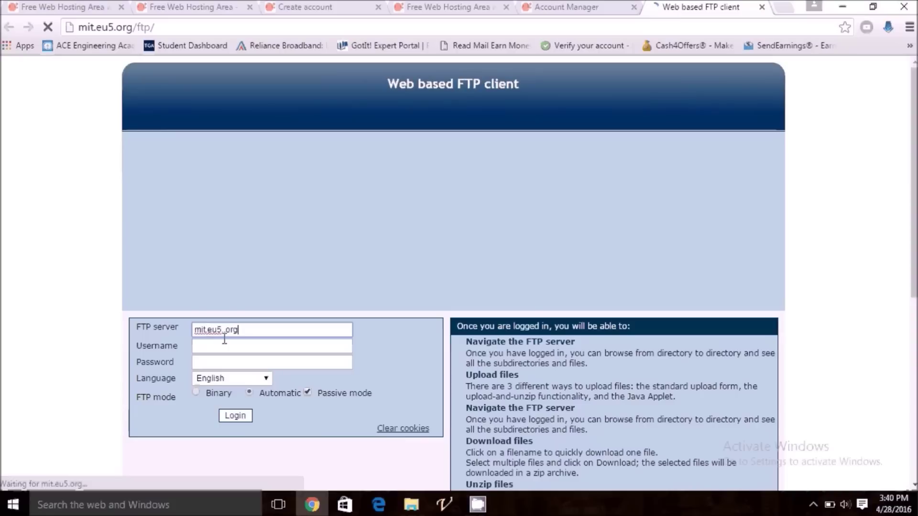
click(225, 329)
key(BackSpace)
Enter the FTP username mit.eu5.org and the account password, then log in.
click(210, 349)
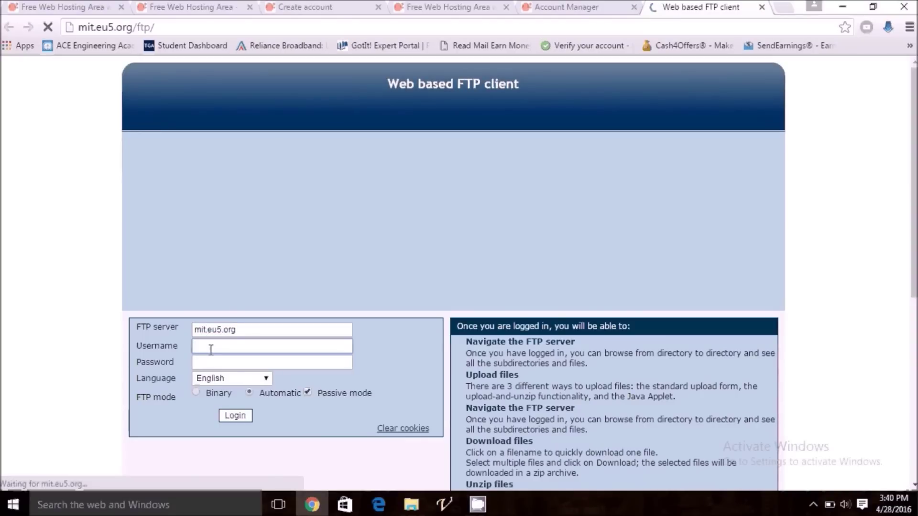
text(mit.eu)
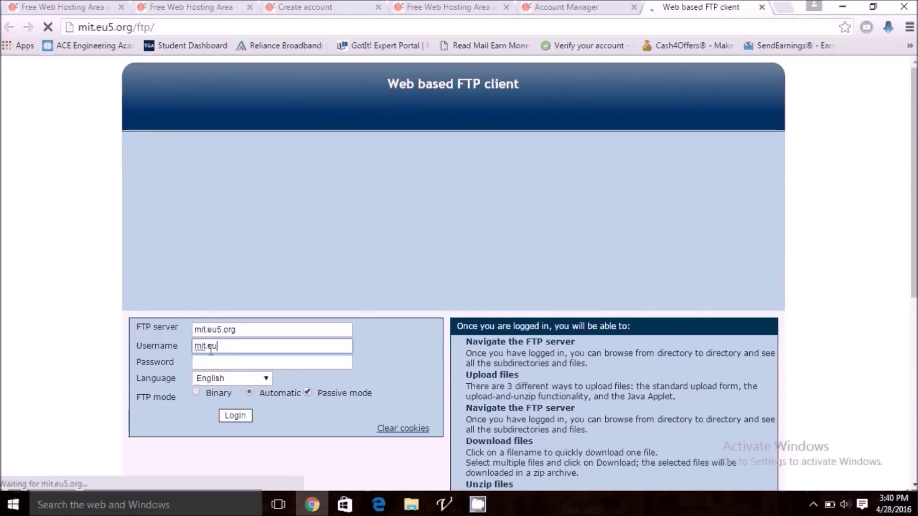
text(5.org)
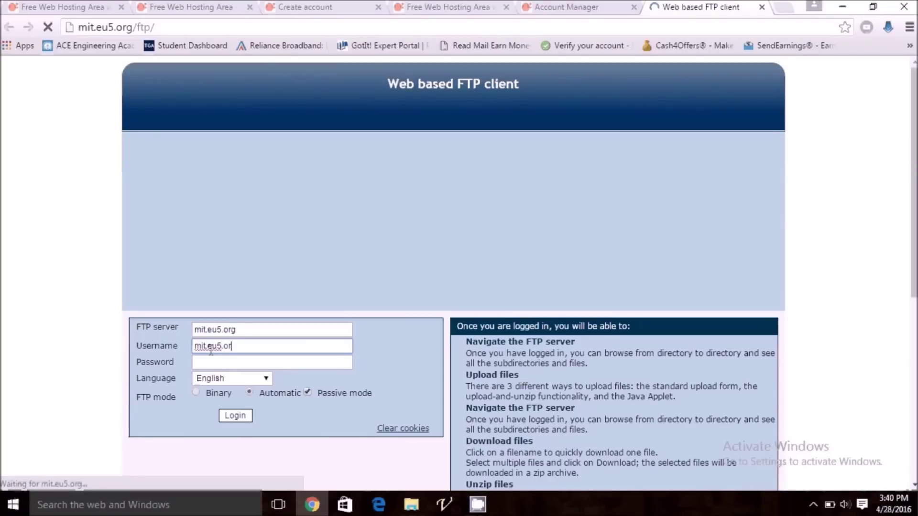
click(212, 365)
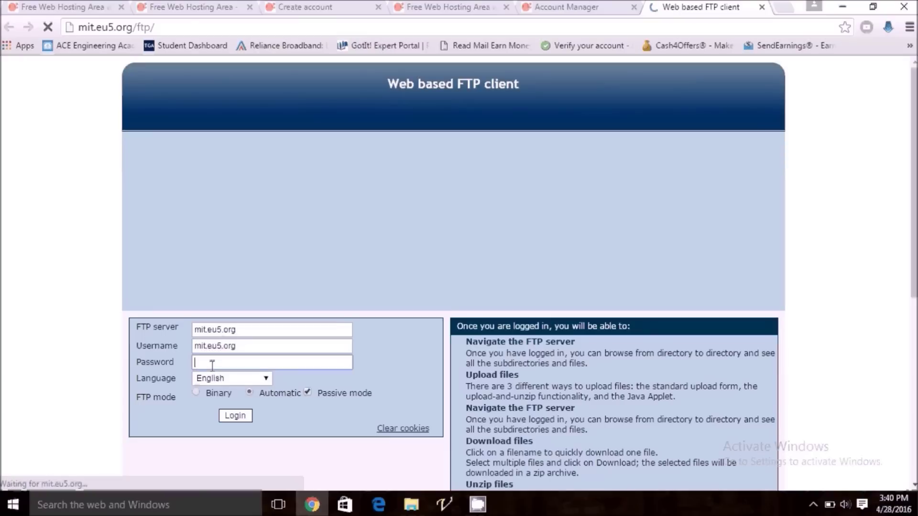
text(••••••)
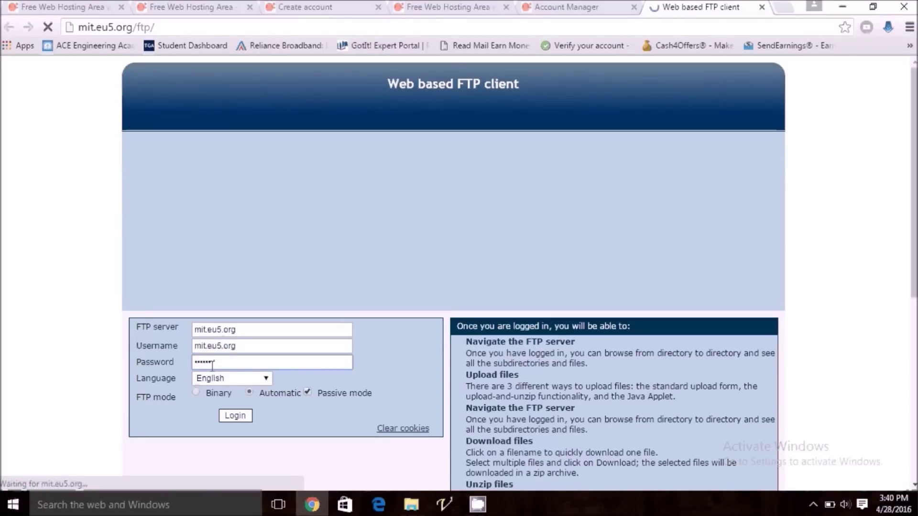
click(240, 416)
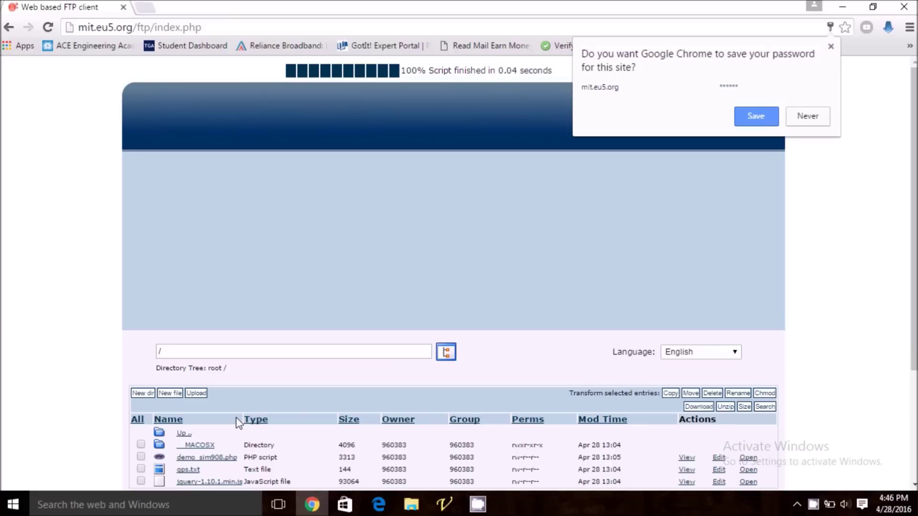
Delete __MACOSX, demo_sim908.php, gps.txt and jquery-1.10.1.min.js from the root directory.
scroll(237, 422, down, 2)
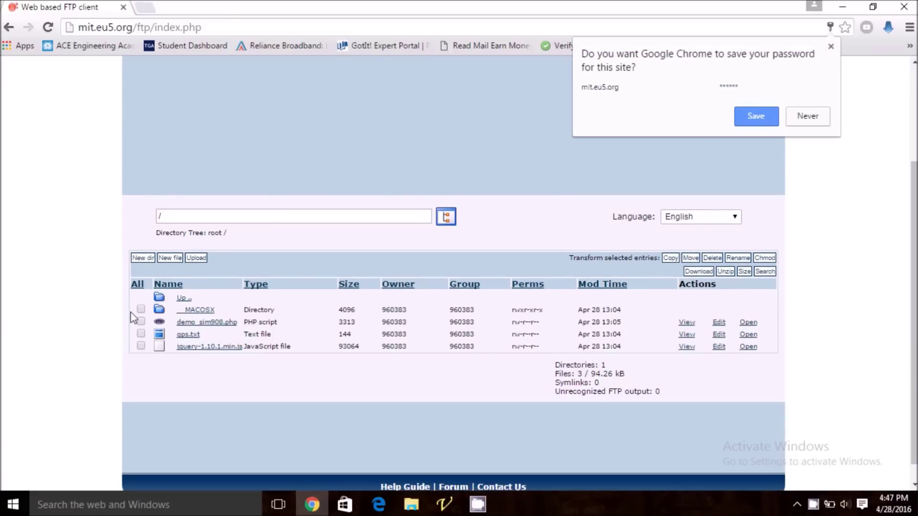
click(134, 311)
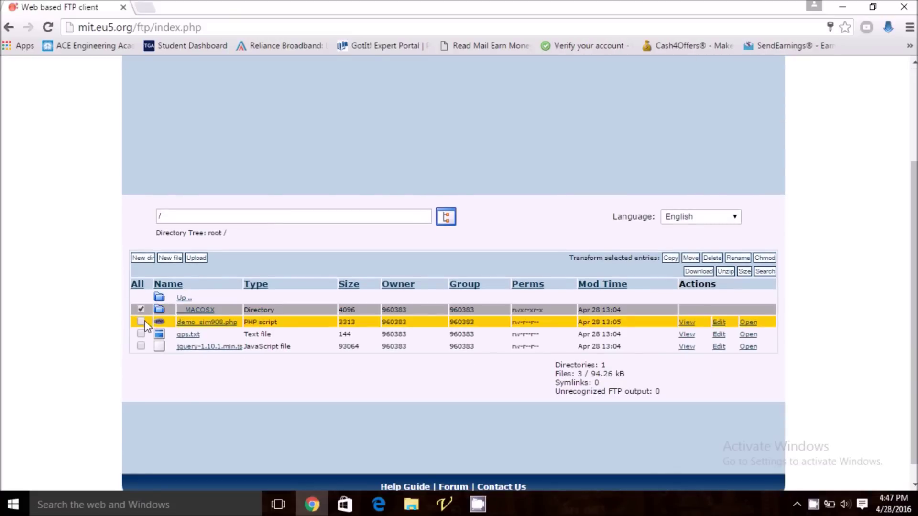
click(141, 322)
click(141, 334)
click(141, 346)
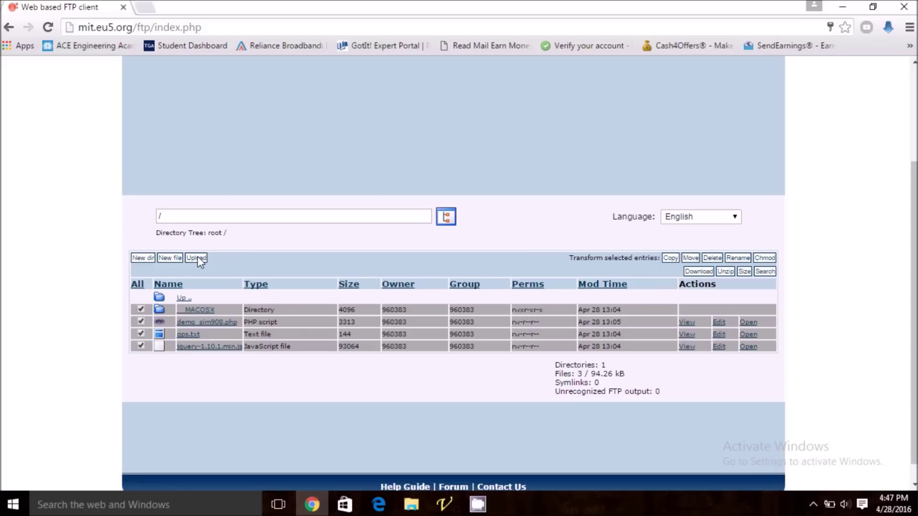
click(712, 258)
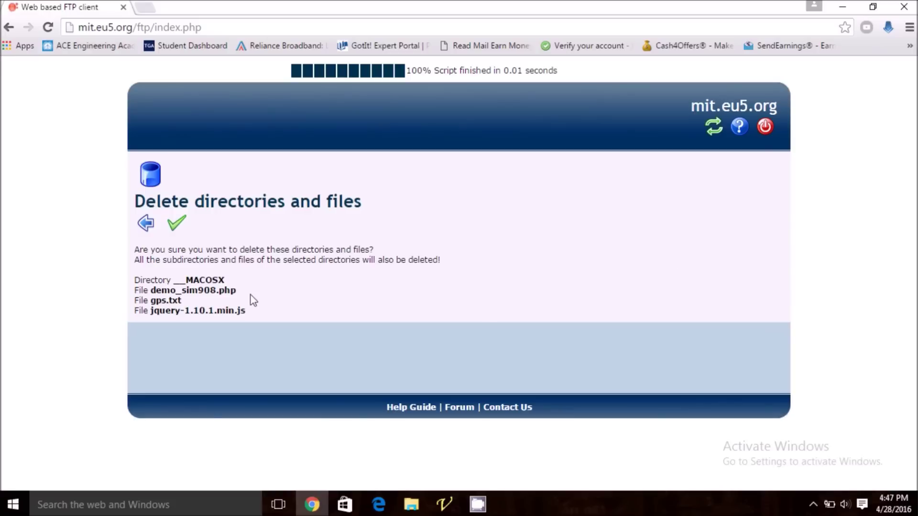
click(178, 227)
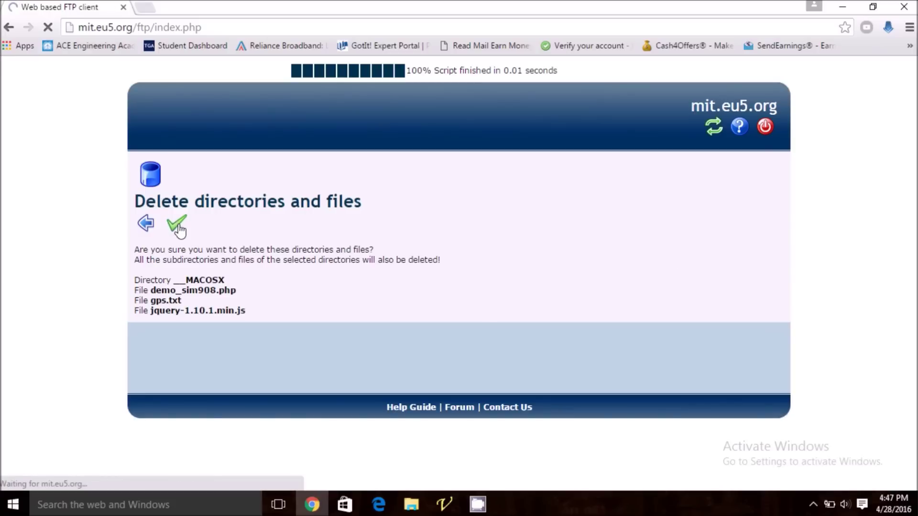
click(150, 226)
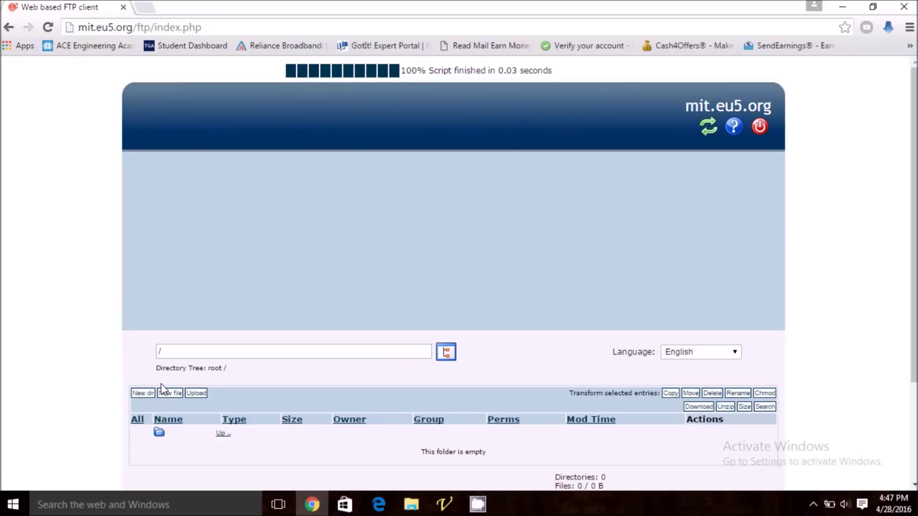
click(196, 392)
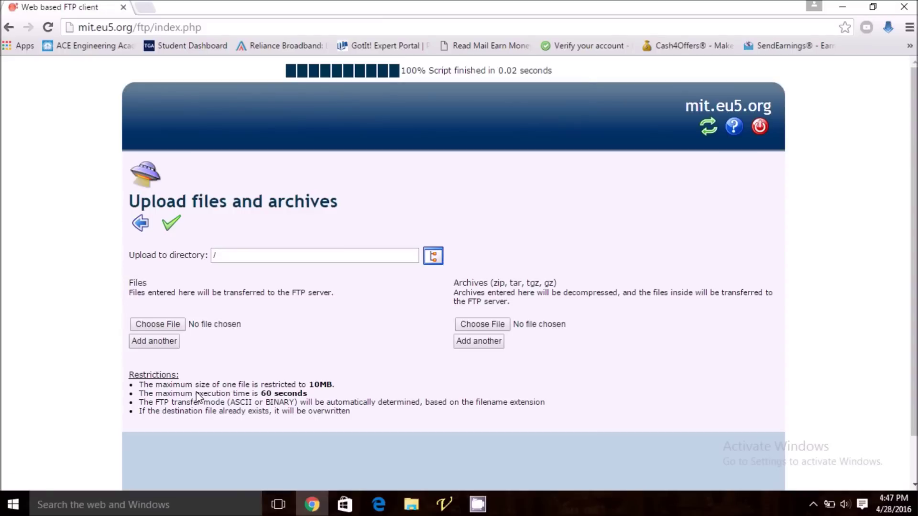
Upload and extract demo-files.zip into the root directory, then return to the listing.
click(473, 325)
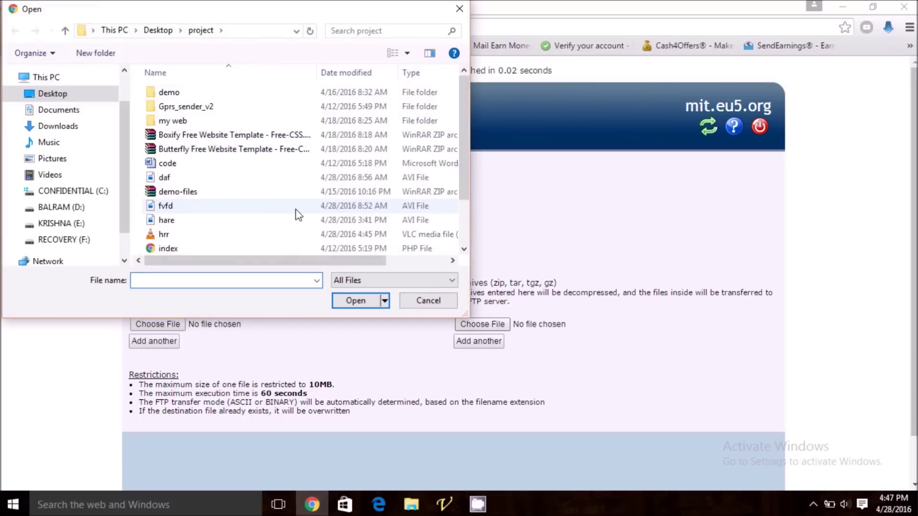
click(256, 195)
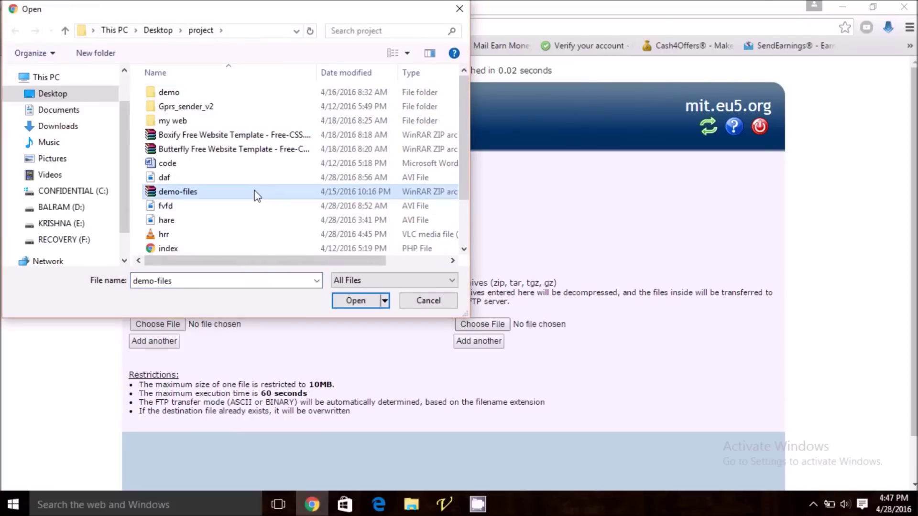
click(355, 301)
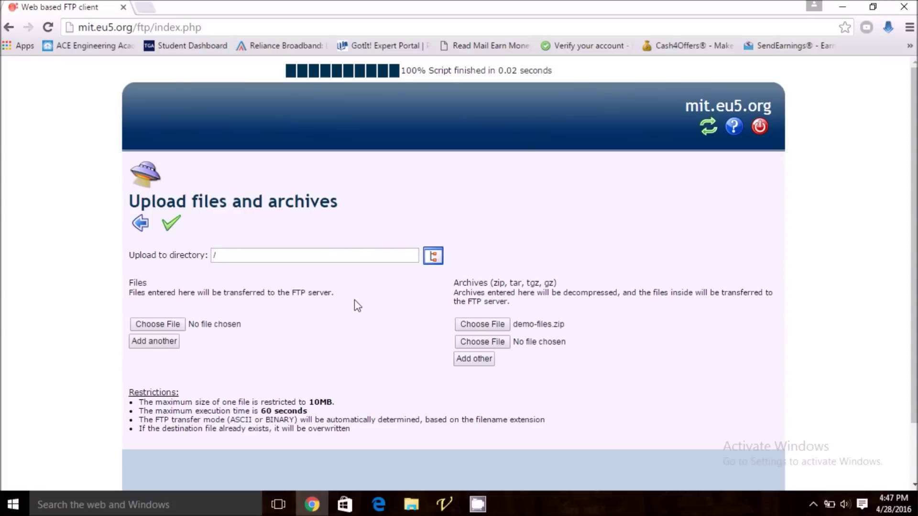
click(169, 227)
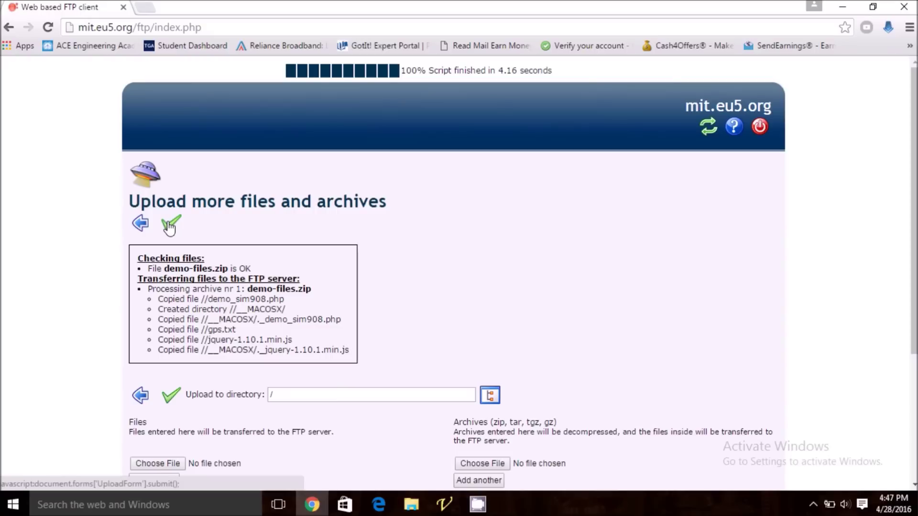
click(169, 226)
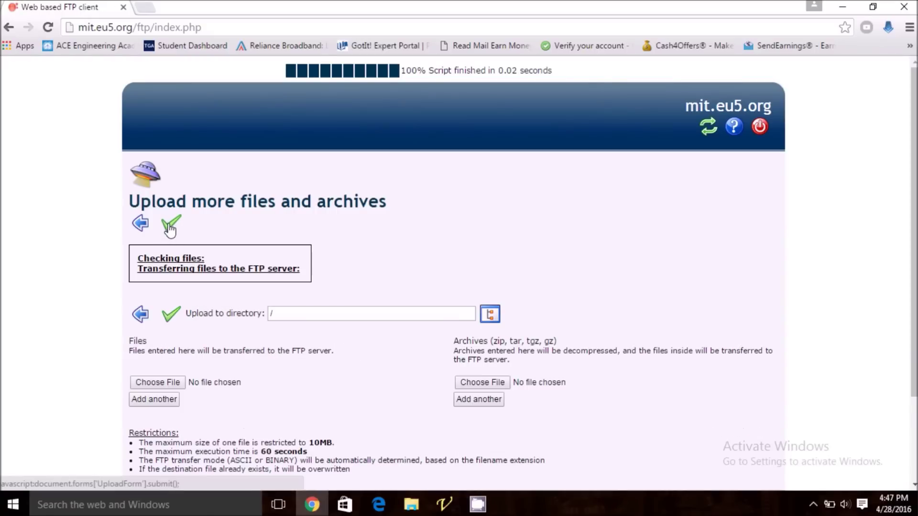
click(170, 226)
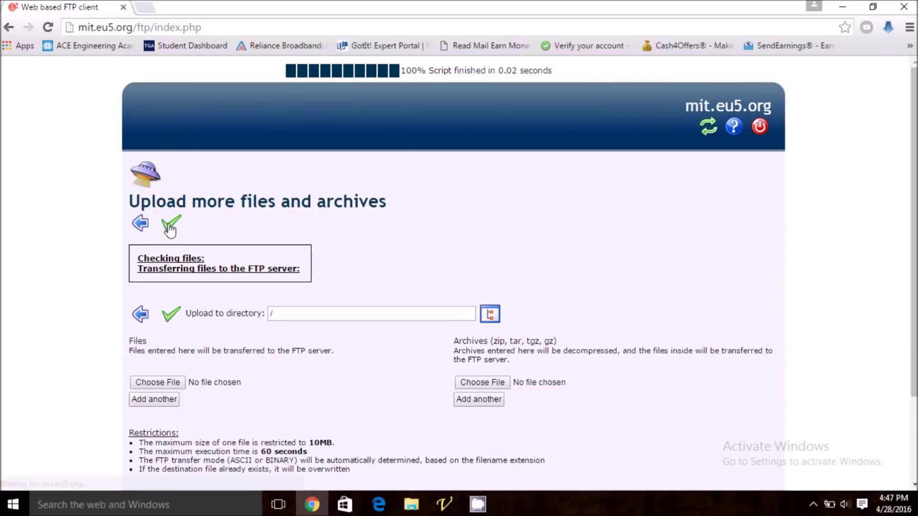
click(143, 229)
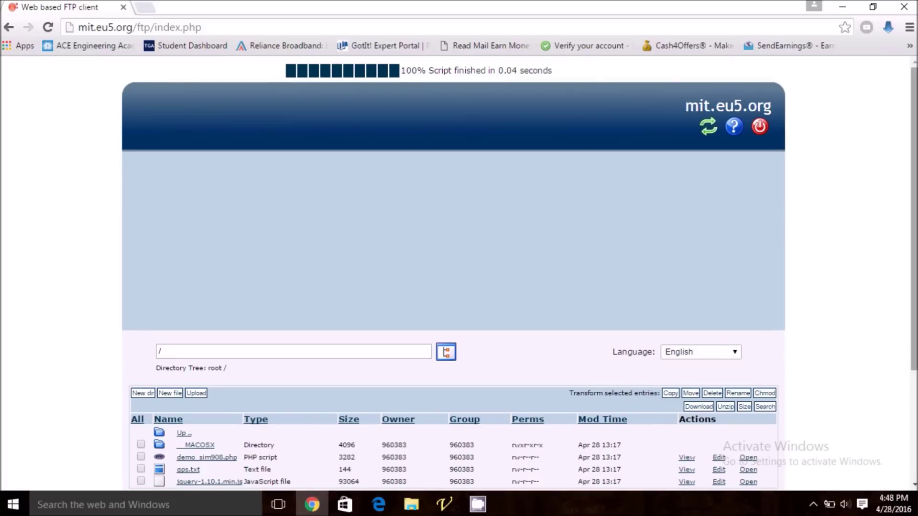
Dismiss Chrome's save-password prompt, check the uploaded files, and open a new tab.
drag(913, 259, 913, 360)
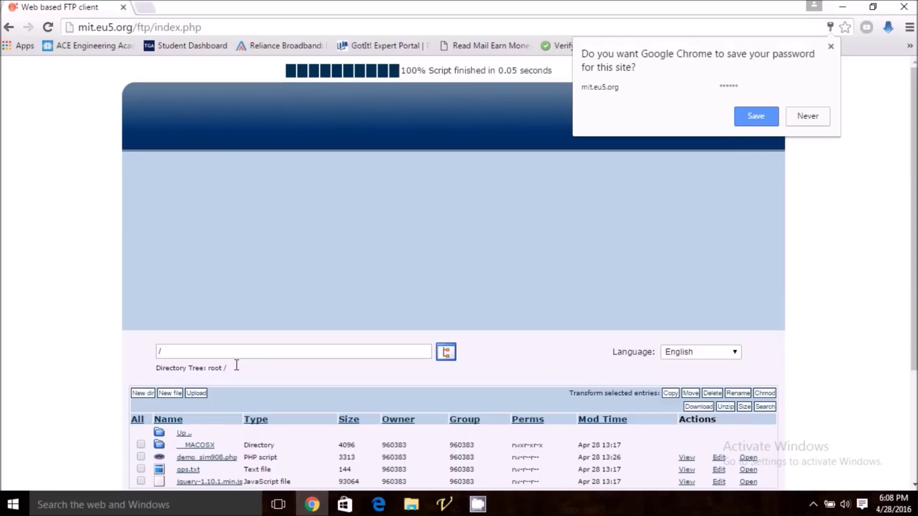
click(915, 242)
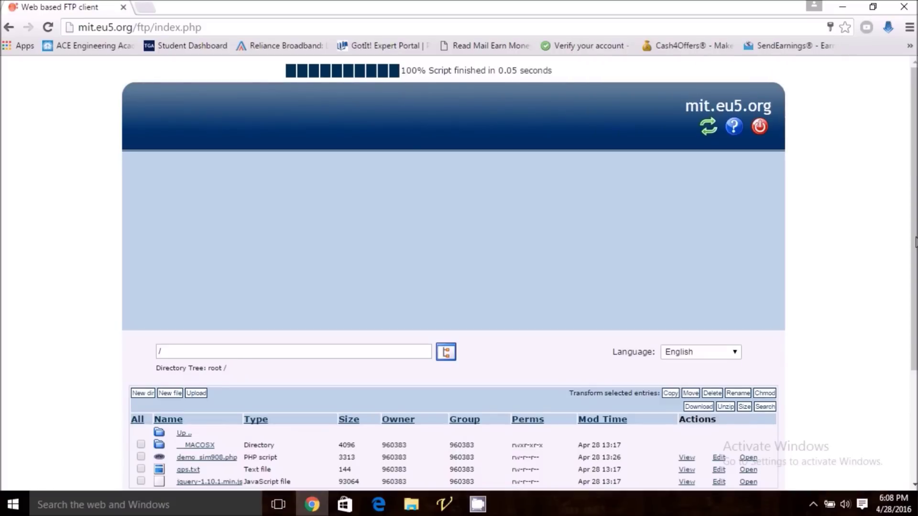
scroll(915, 242, down, 2)
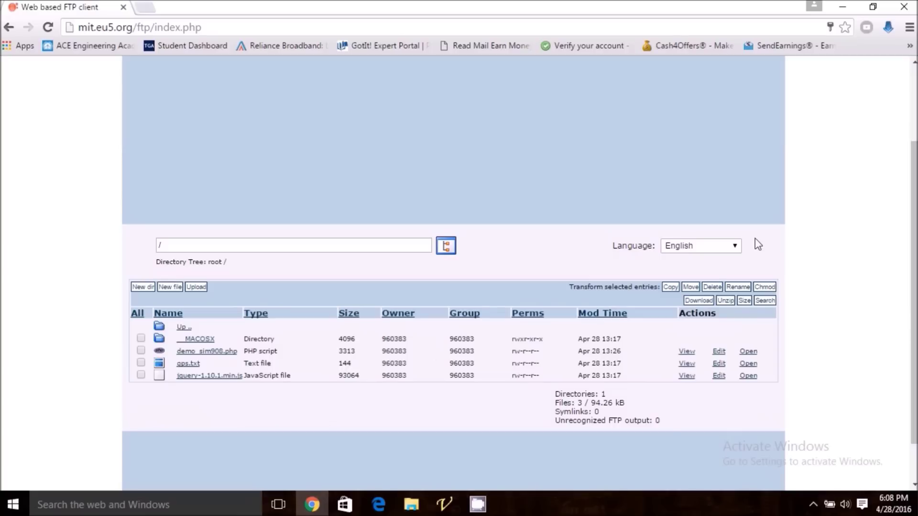
click(145, 7)
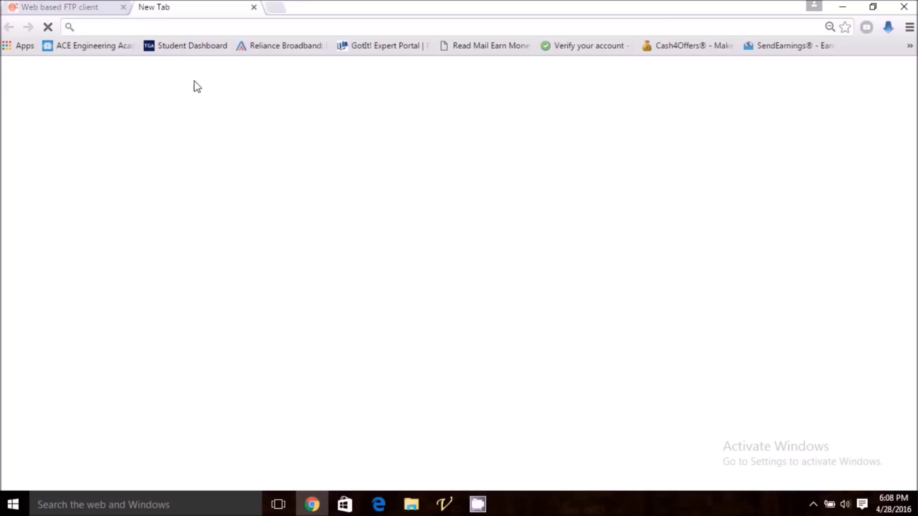
Search Google for 'google devlover' and open the Google API Console result.
text(go)
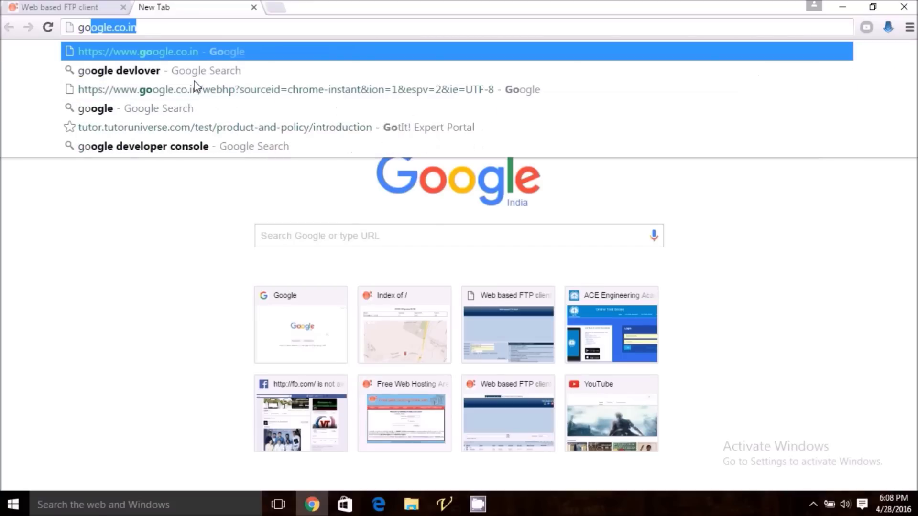
click(199, 72)
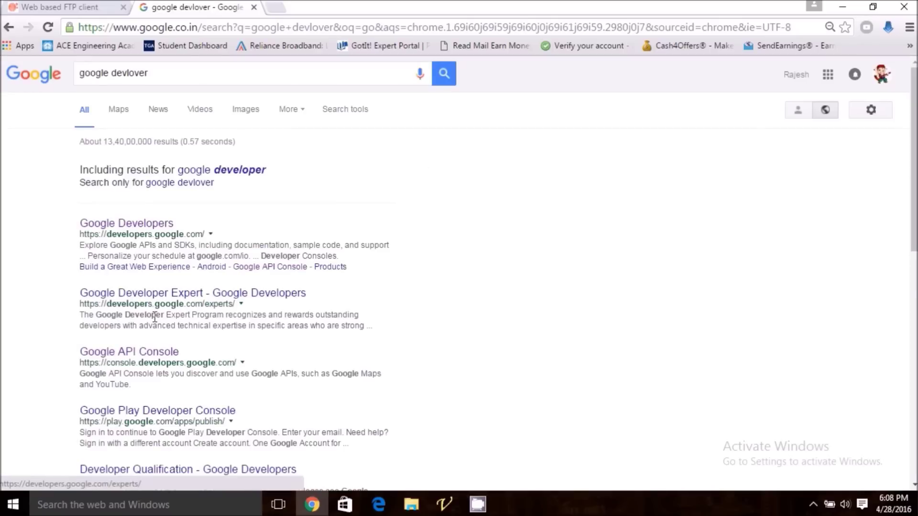
click(158, 357)
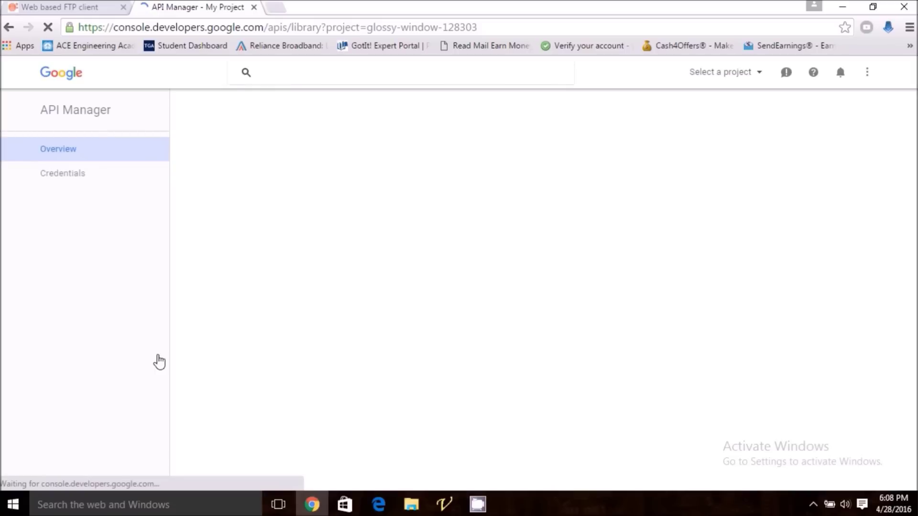
Copy the browser API key from the Credentials page and return to the FTP client tab.
click(79, 178)
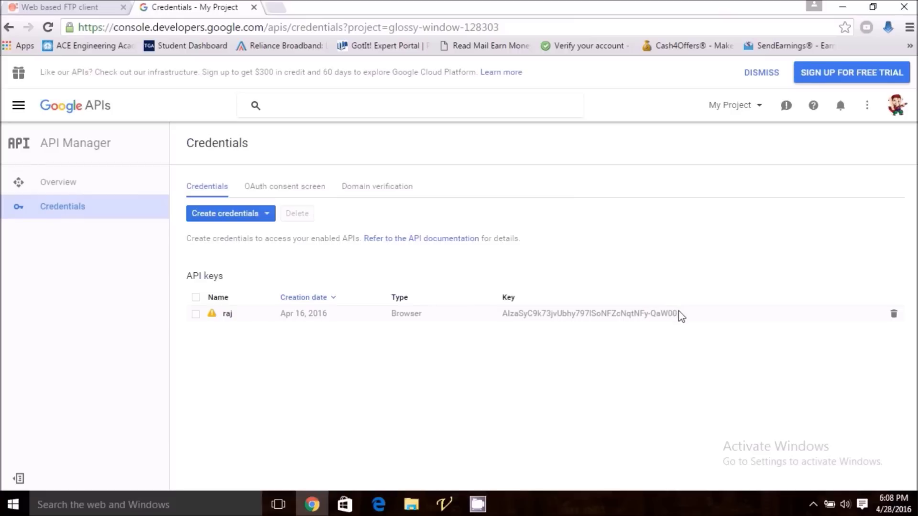
drag(681, 315, 501, 316)
right_click(513, 316)
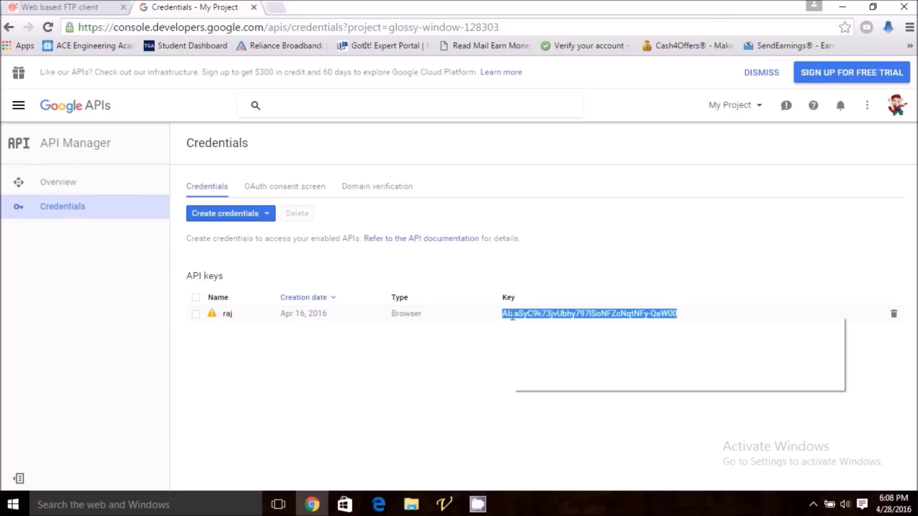
click(527, 327)
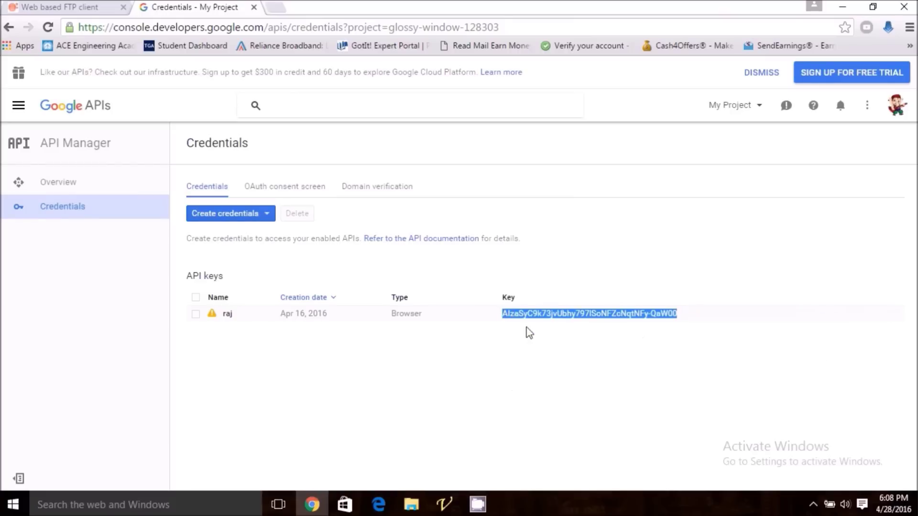
click(54, 6)
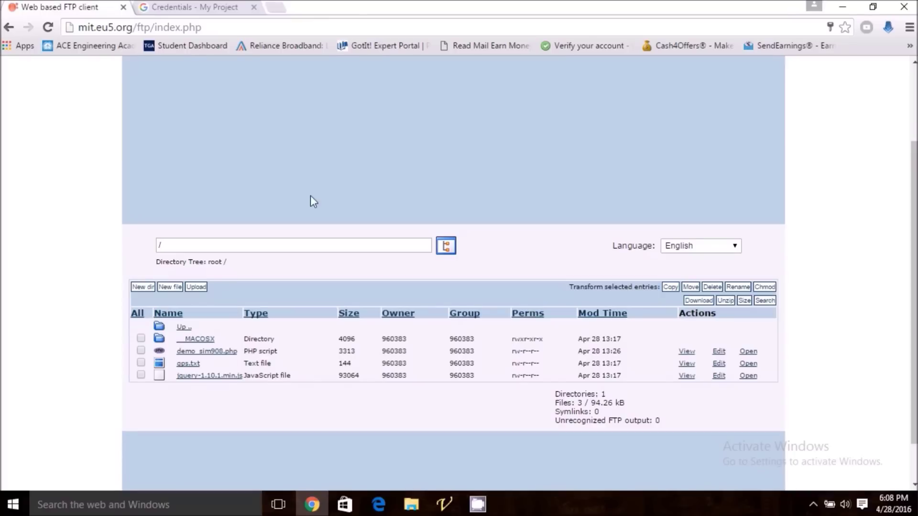
Paste the copied key over the old Maps API key in demo_sim908.php and save.
click(723, 353)
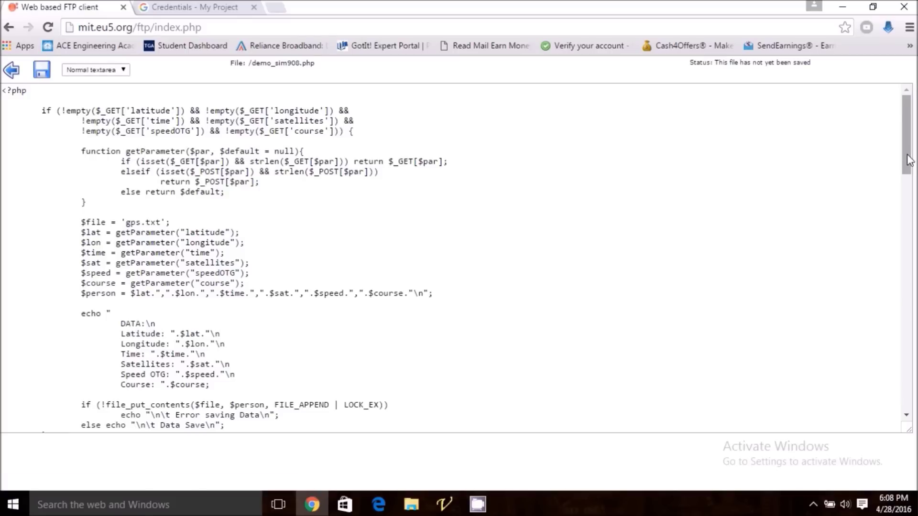
drag(908, 160, 903, 266)
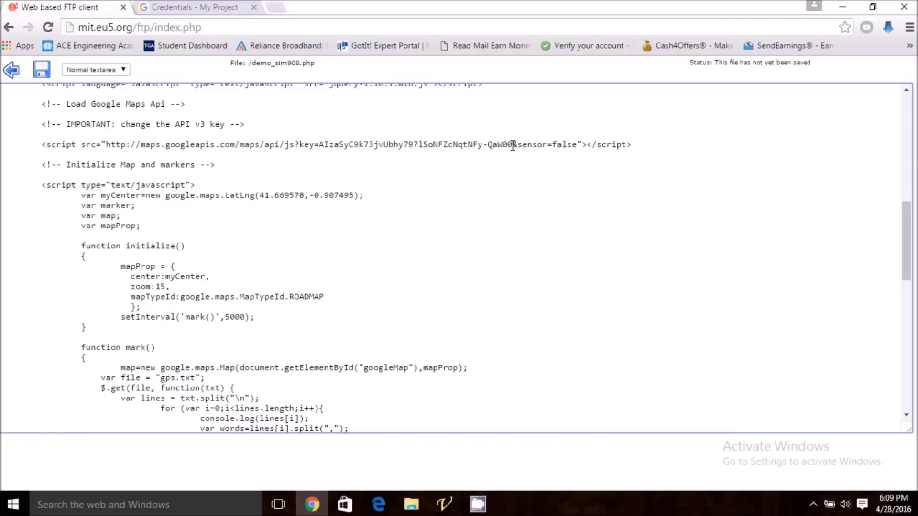
drag(514, 145, 322, 146)
right_click(322, 146)
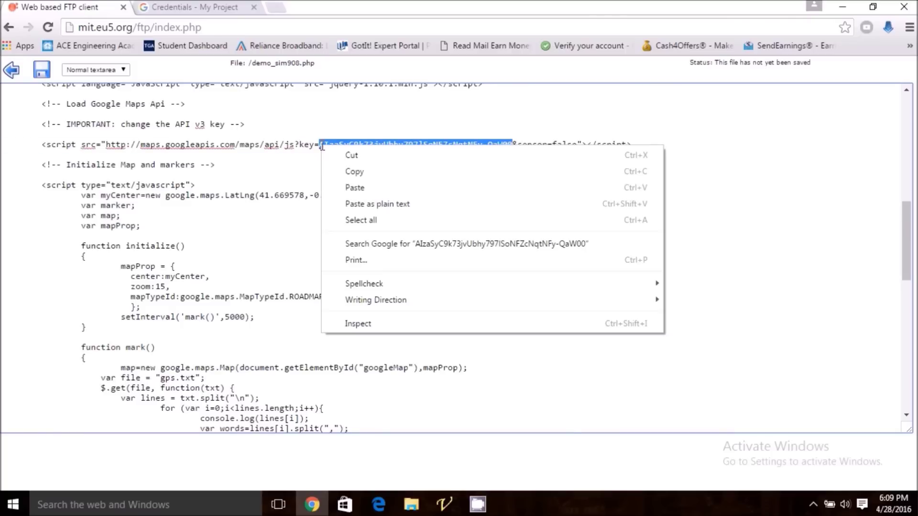
click(364, 187)
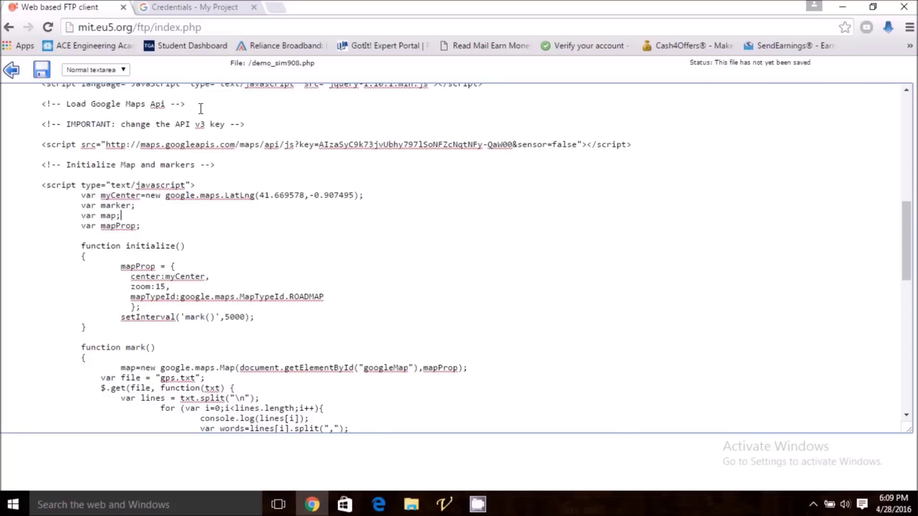
drag(260, 144, 284, 145)
click(375, 166)
click(43, 74)
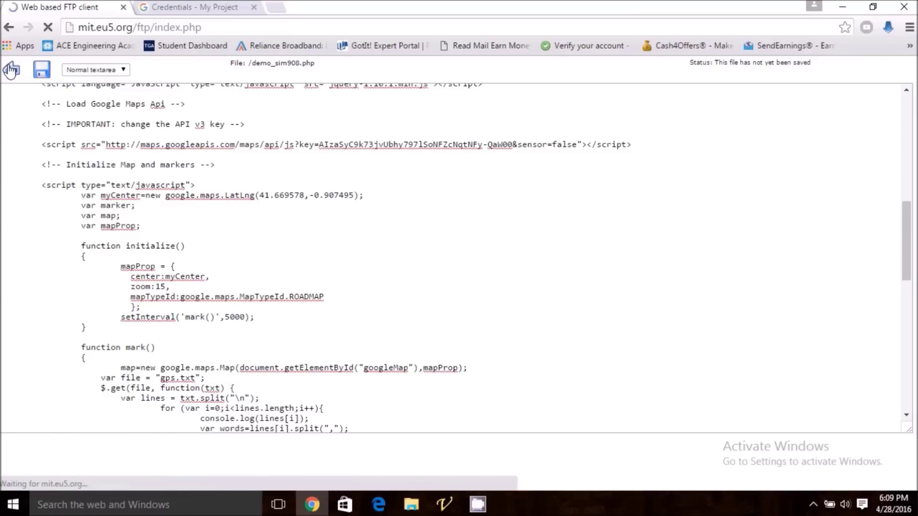
Go back to the FTP file list and start a new browser tab.
click(10, 70)
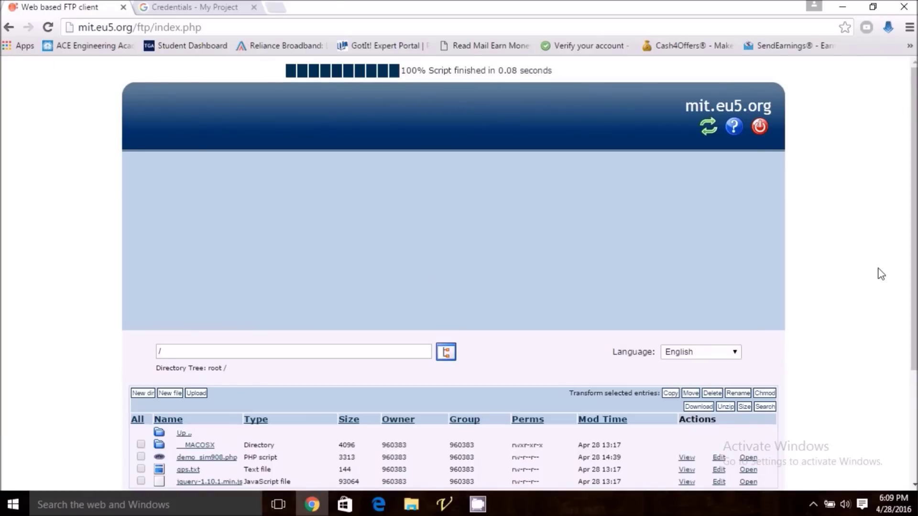
drag(914, 219, 914, 309)
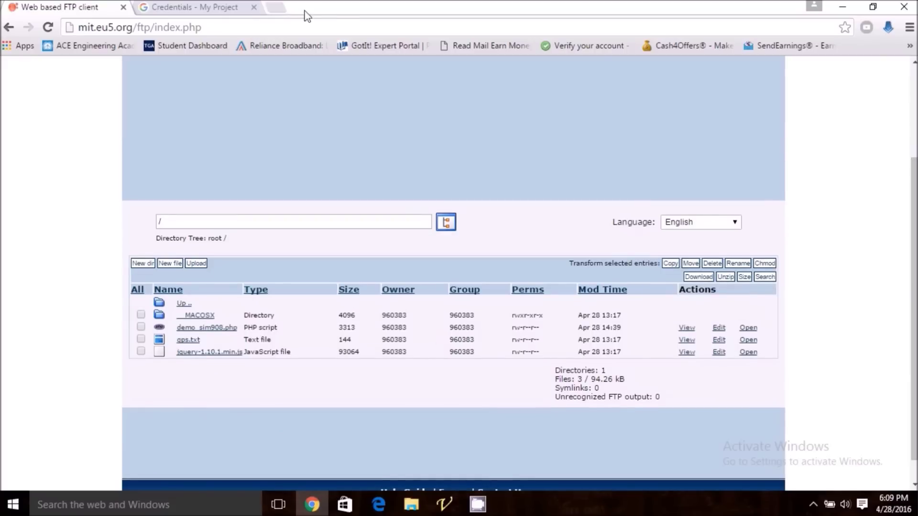
click(282, 7)
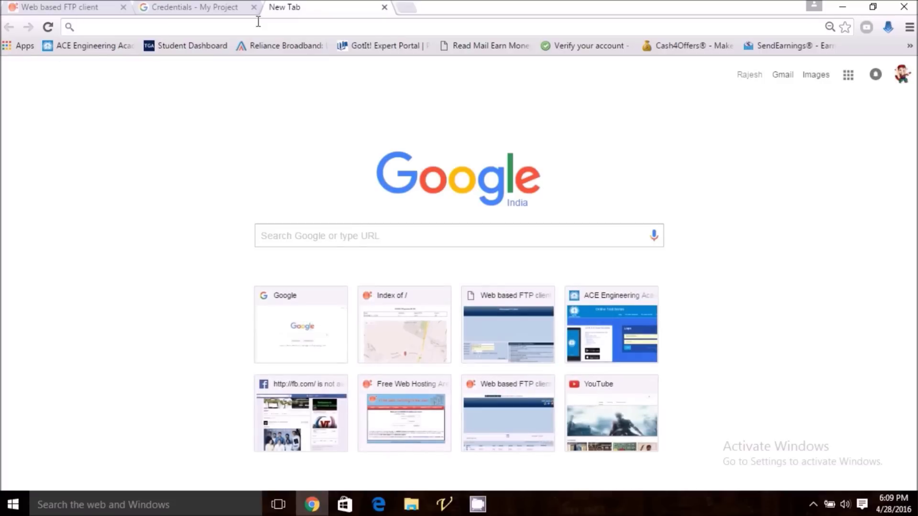
Load the mit.eu5.org site root file index in the new tab.
text(w)
key(BackSpace)
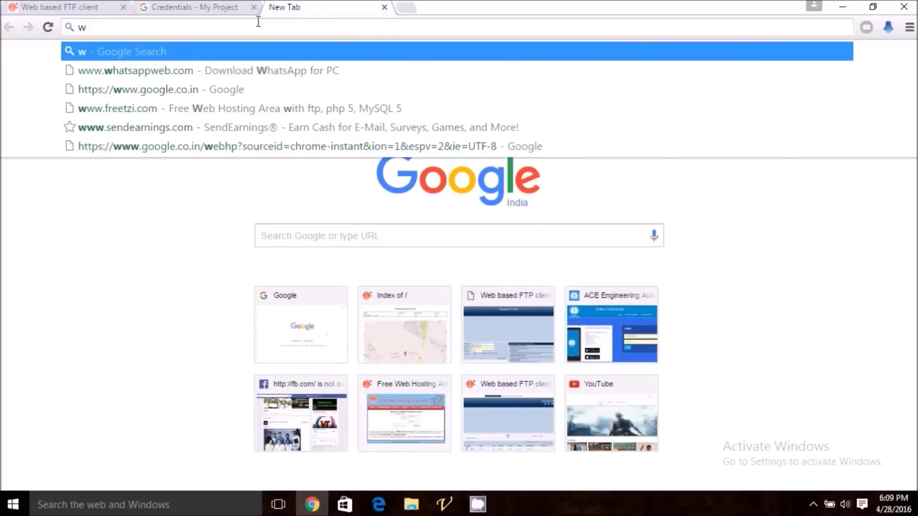
key(BackSpace)
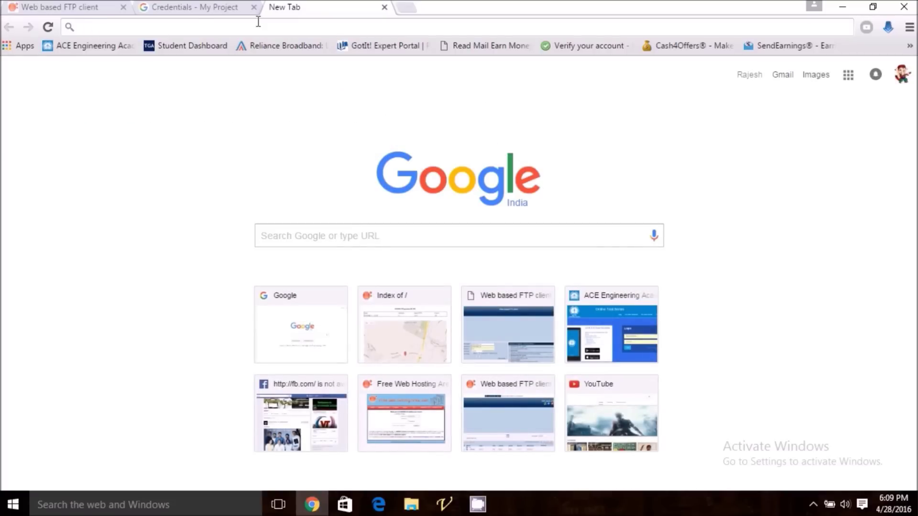
text(m)
key(Right)
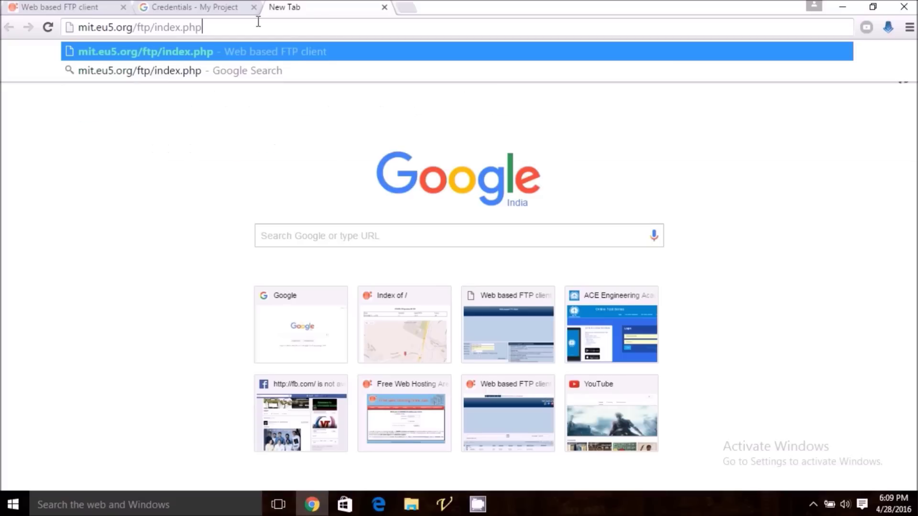
key(BackSpace)
key(BackSpace)
key(BackSpace)
key(BackSpace)
key(BackSpace)
key(BackSpace)
key(BackSpace)
key(BackSpace)
key(BackSpace)
key(BackSpace)
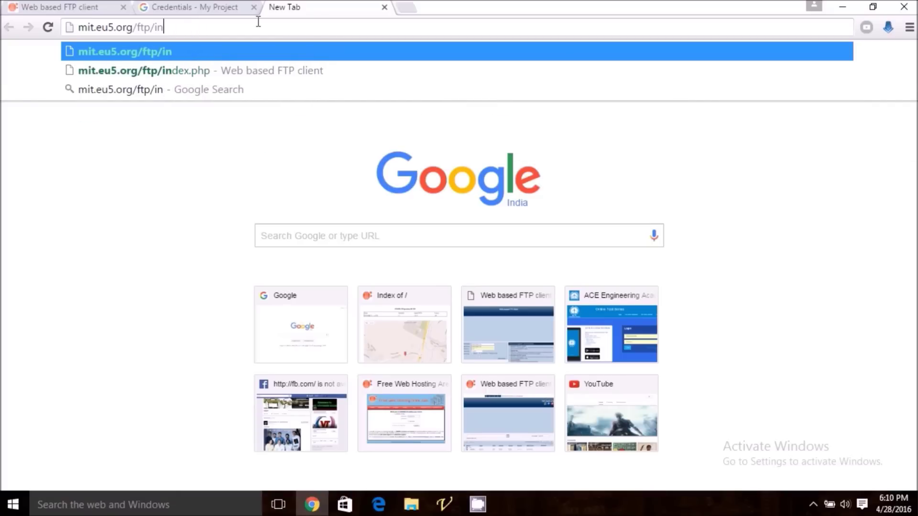
key(BackSpace)
key(BackSpace)
key(BackSpace)
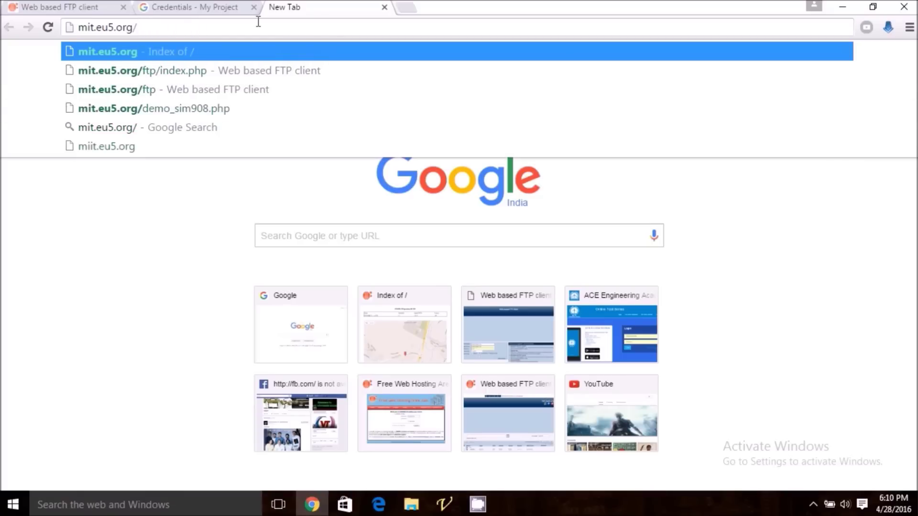
key(Return)
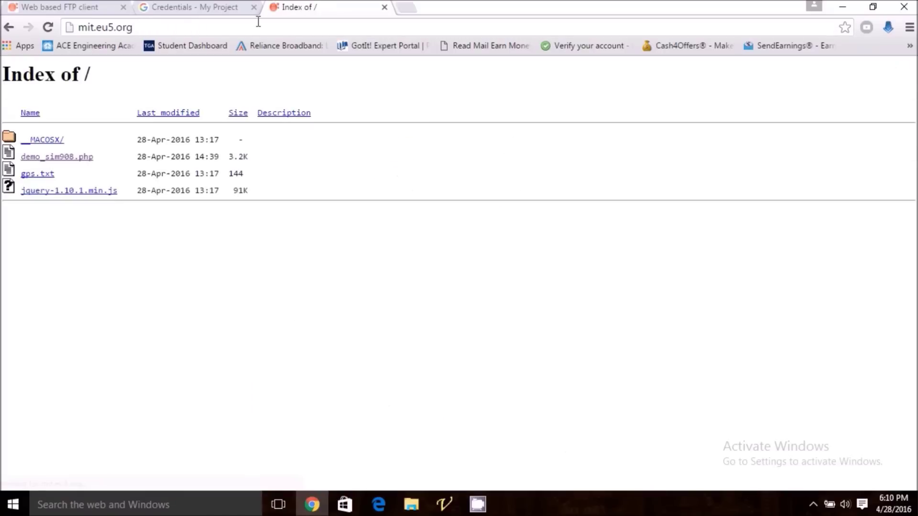
Open demo_sim908.php, pan its GPS map around the marker, and start a fresh tab.
click(82, 156)
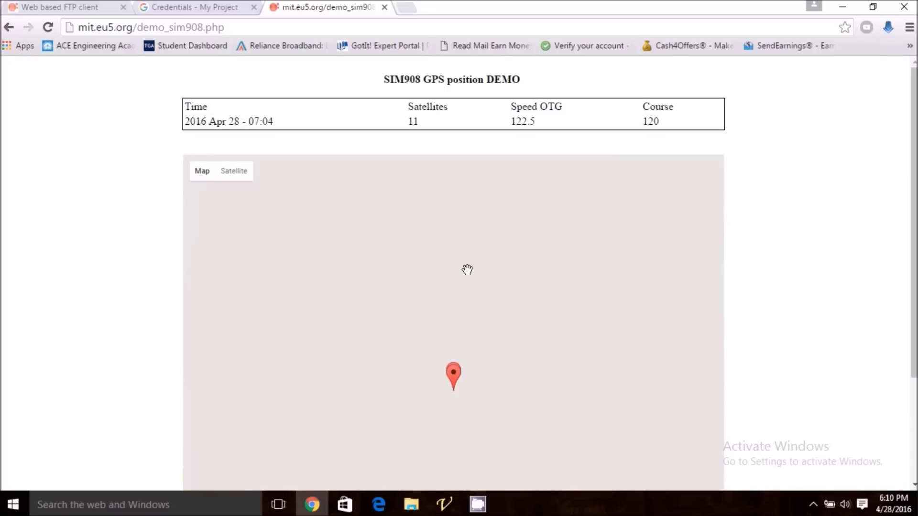
drag(398, 289, 395, 215)
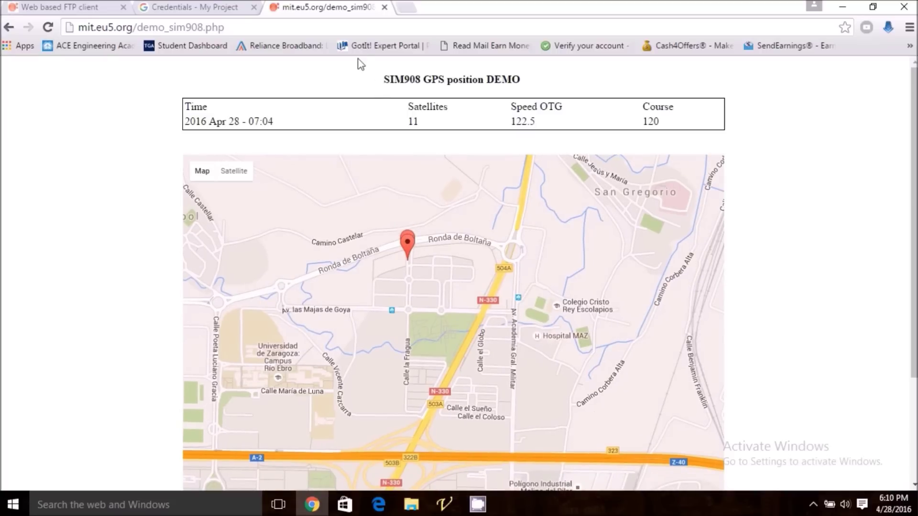
click(409, 9)
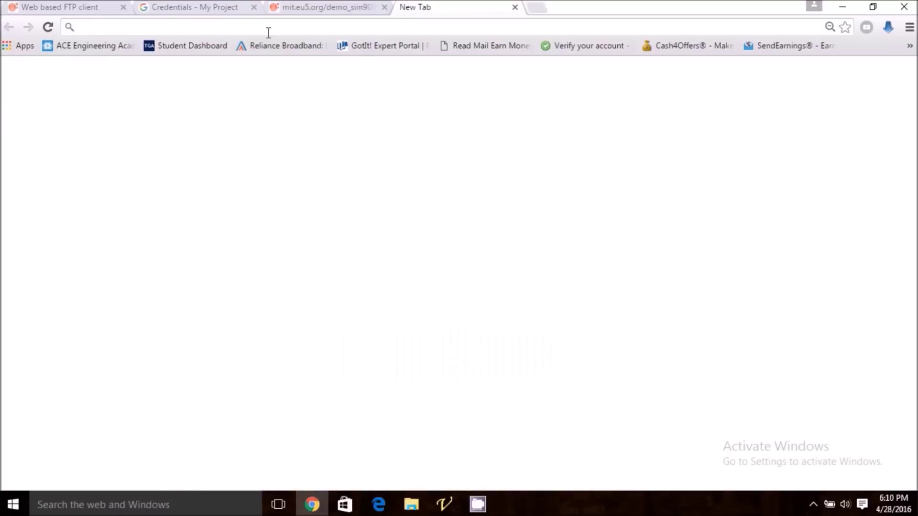
text(r)
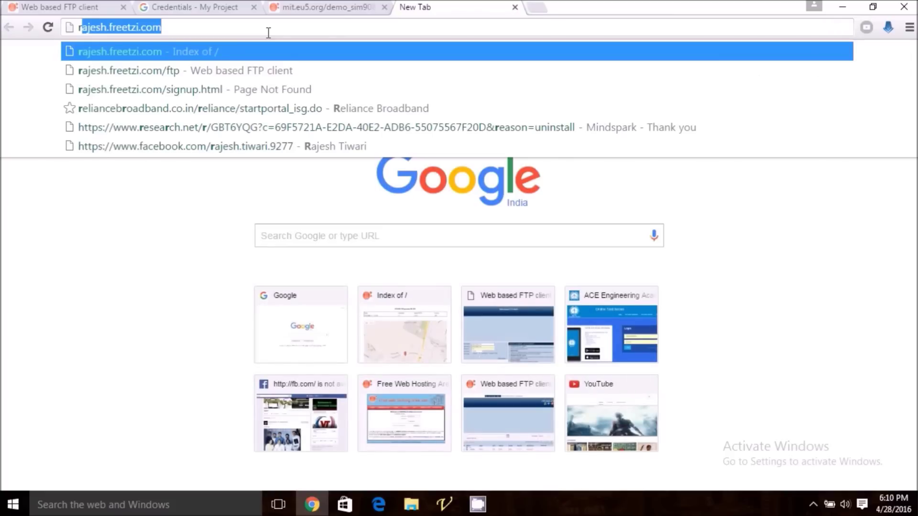